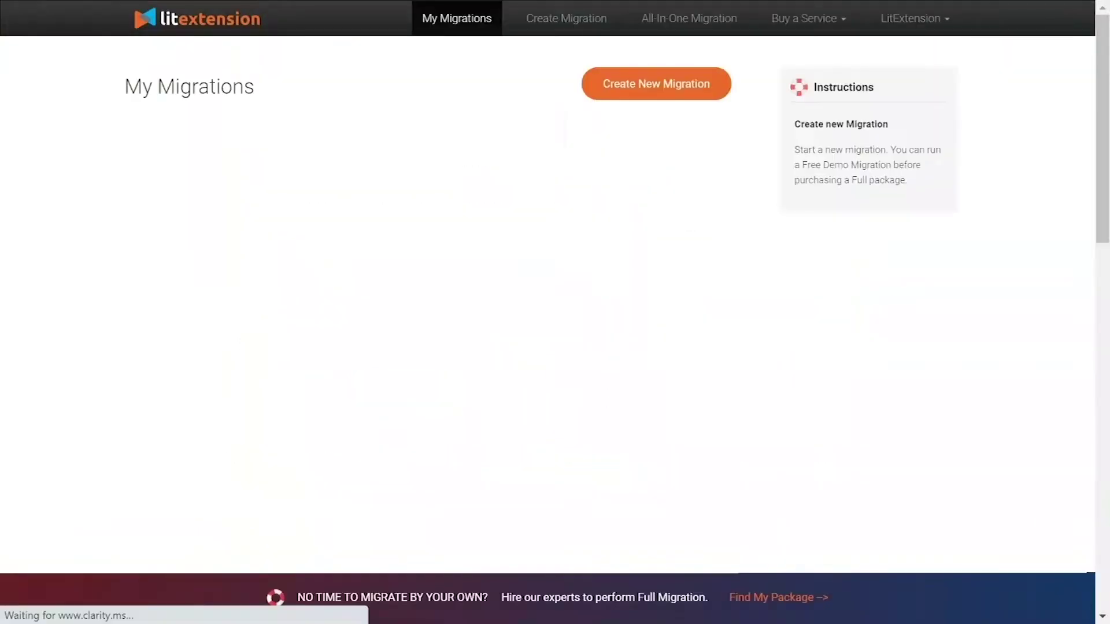
Step: Create a new migration from the LitExtension dashboard to reach the Setup page
left_click(636, 92)
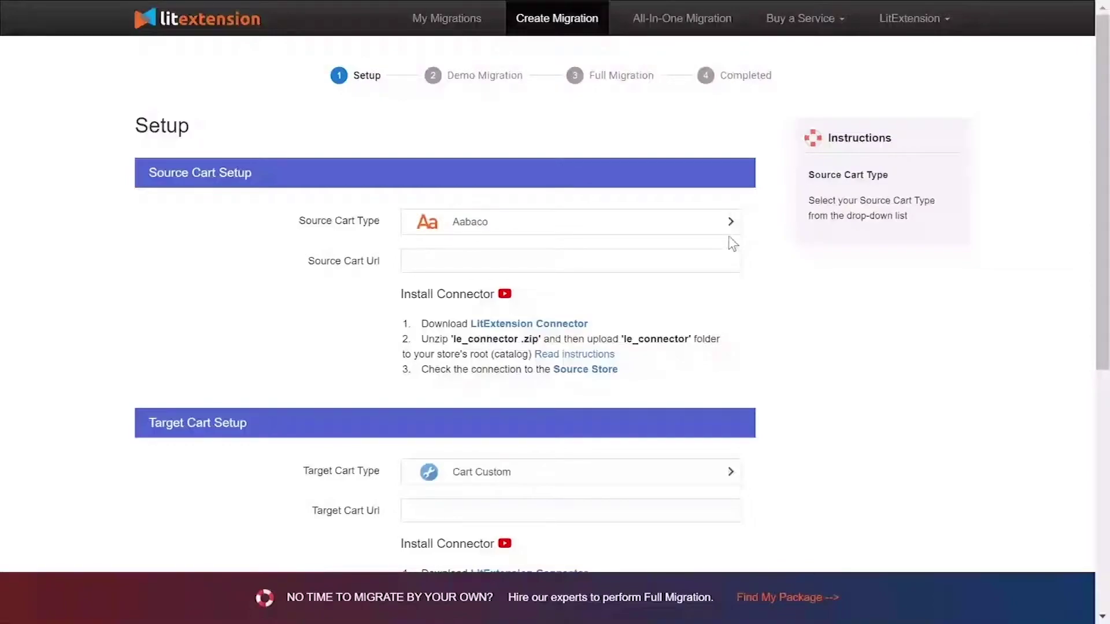
Step: Search 'presta' in the Source Cart Type list and choose Prestashop
left_click(583, 230)
type("pre")
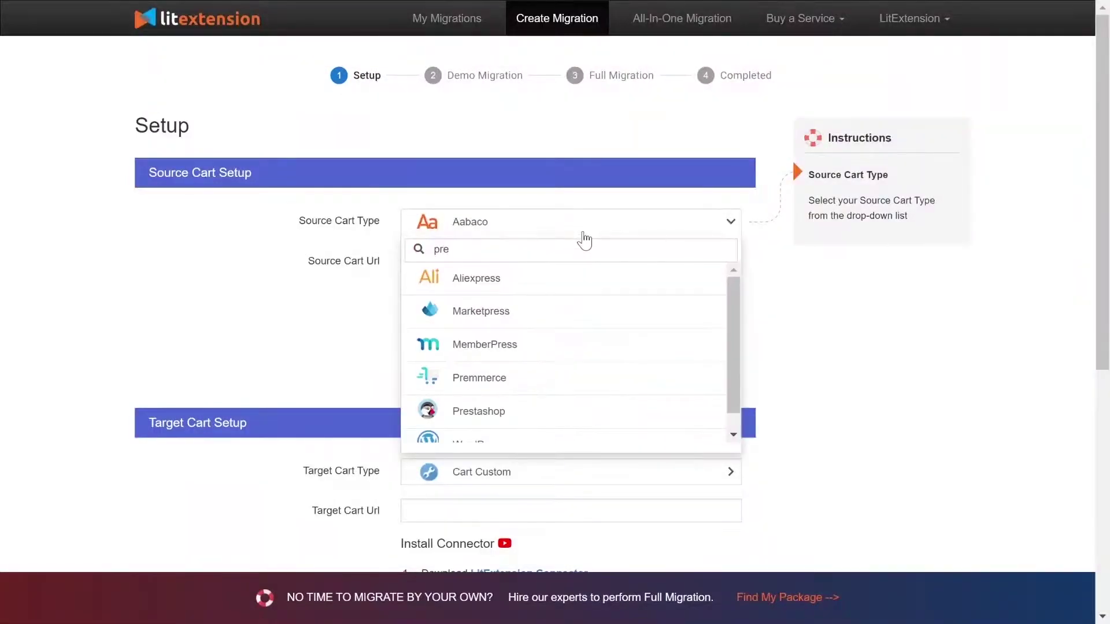
type("sta")
left_click(571, 278)
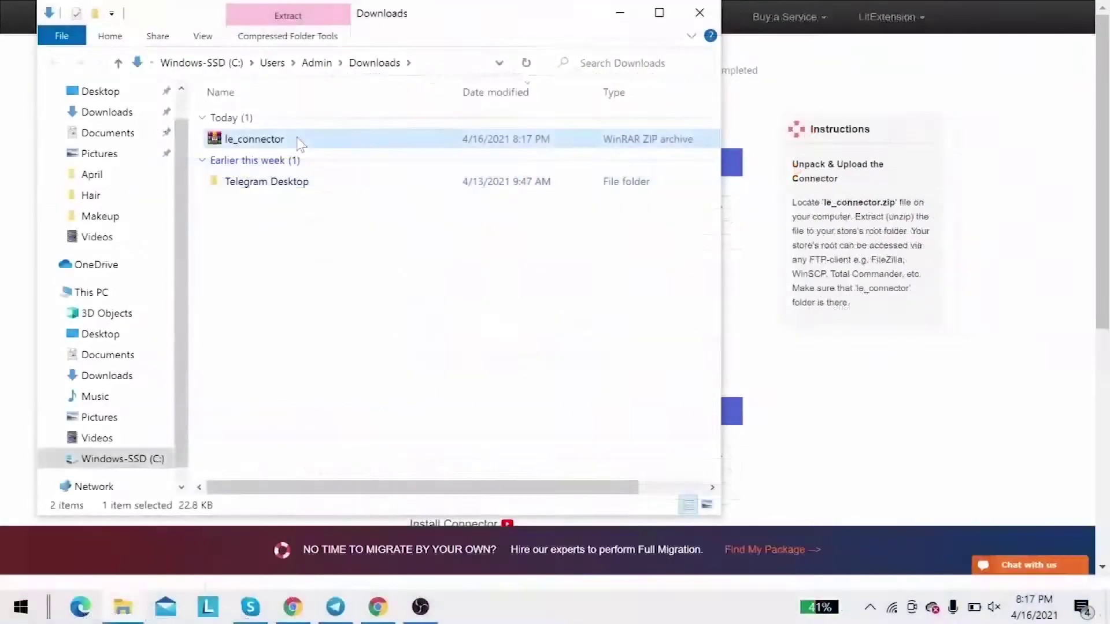
Step: Extract the le_connector archive in Downloads and play the connector setup video
right_click(298, 139)
left_click(323, 246)
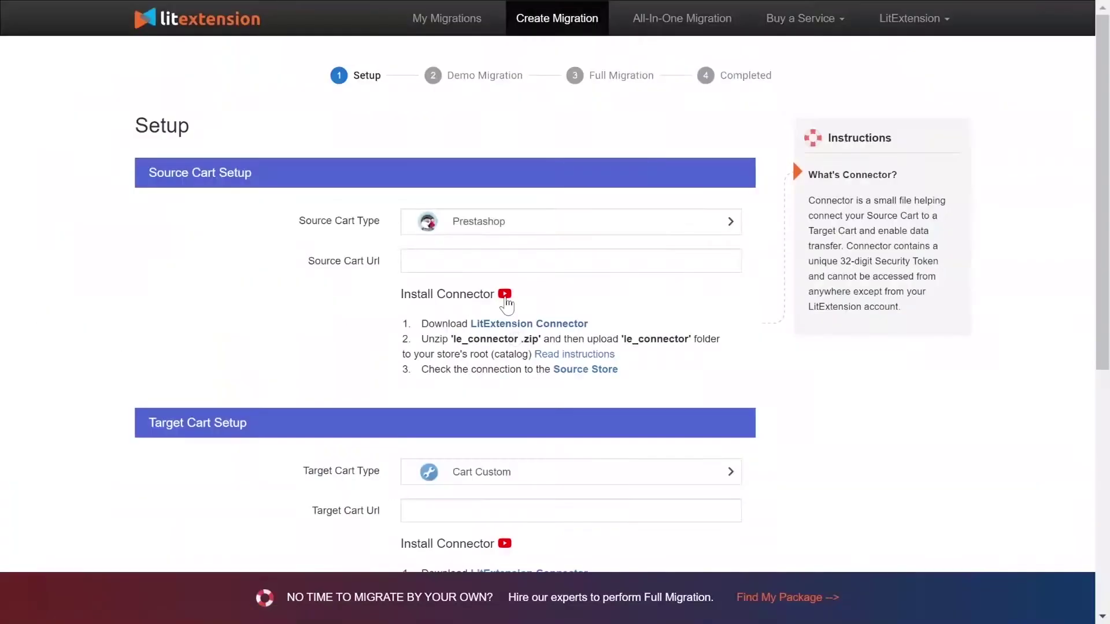
left_click(505, 293)
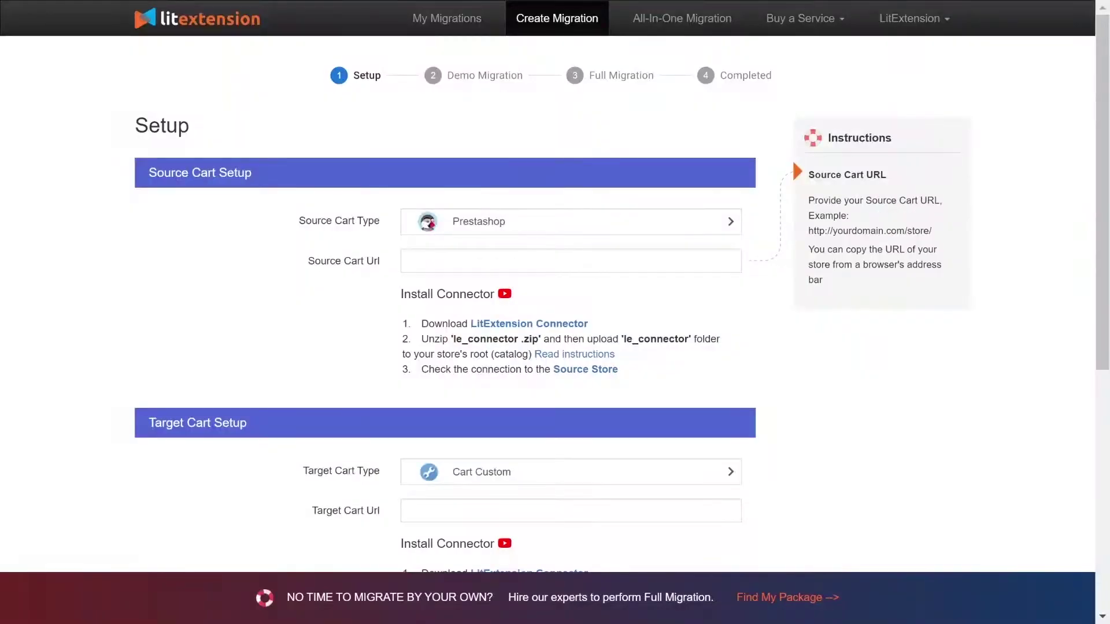
left_click(571, 261)
type("http://45.56.66.224/your_source_cart")
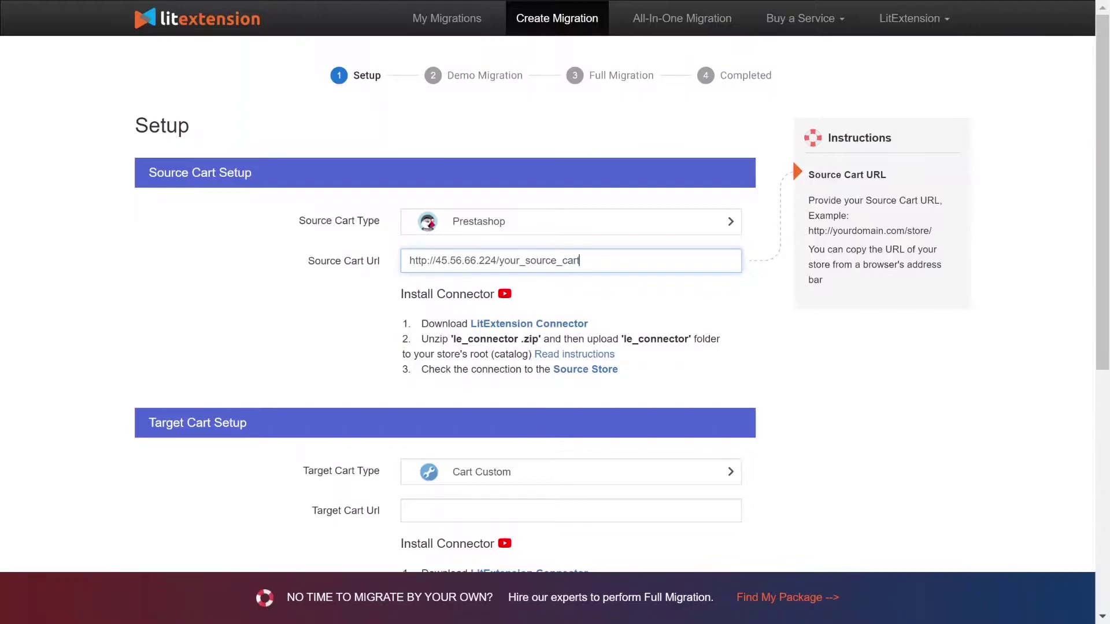
left_click(252, 259)
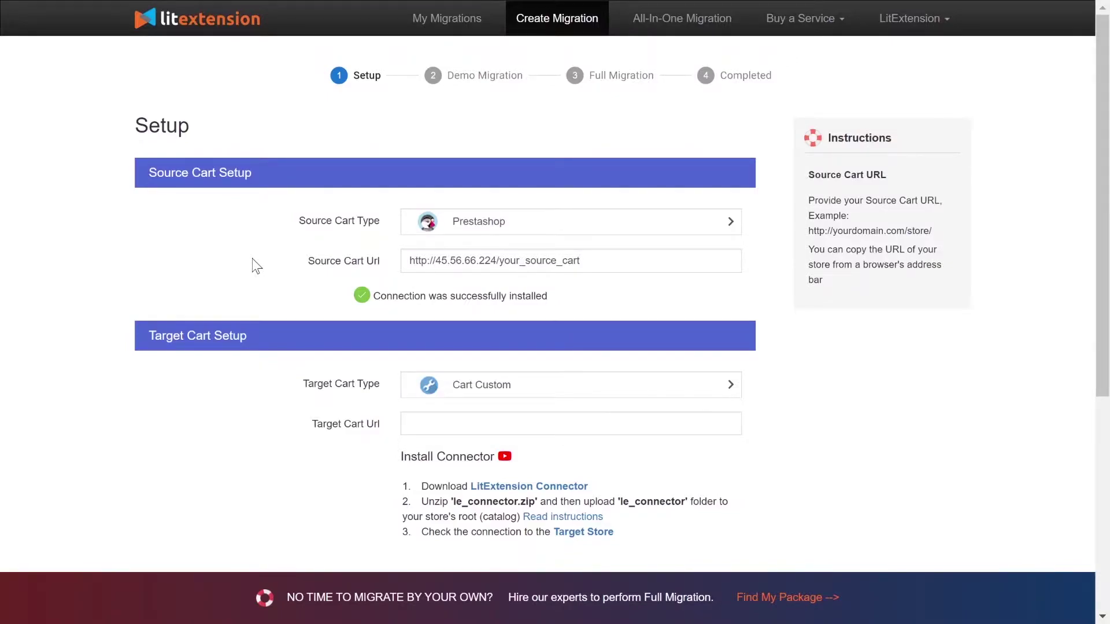
scroll(252, 259, "down", 3)
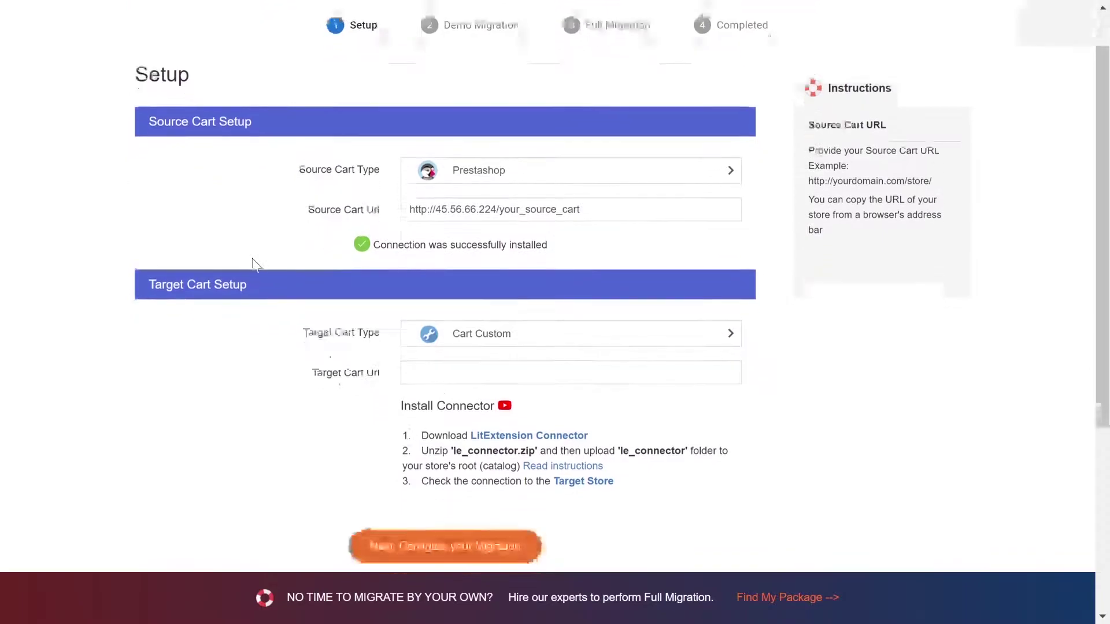
left_click(479, 222)
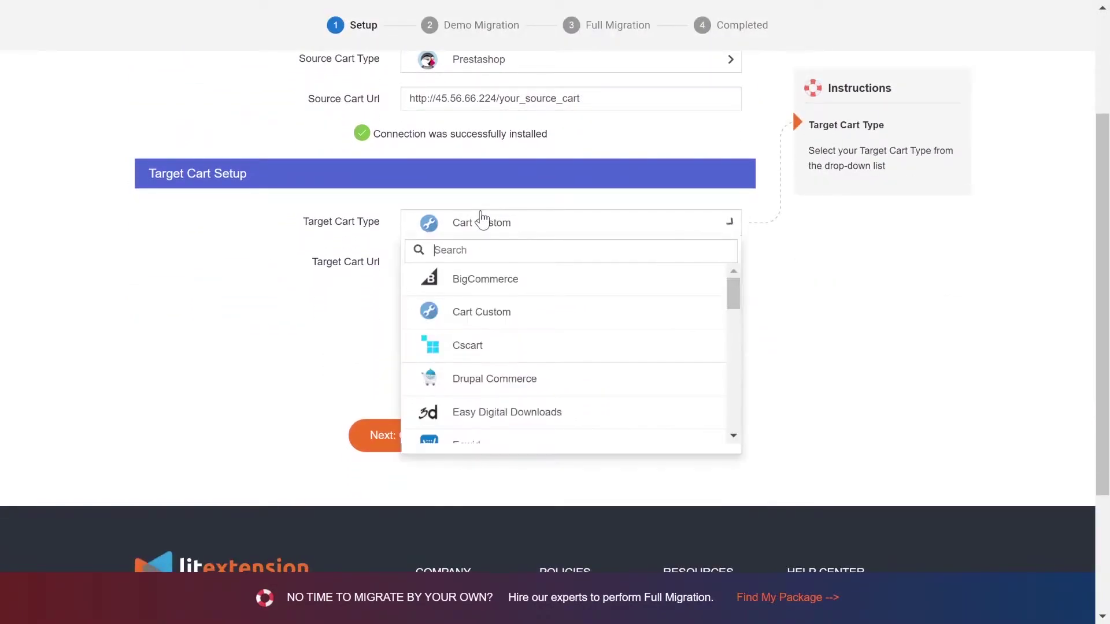
type("shopify")
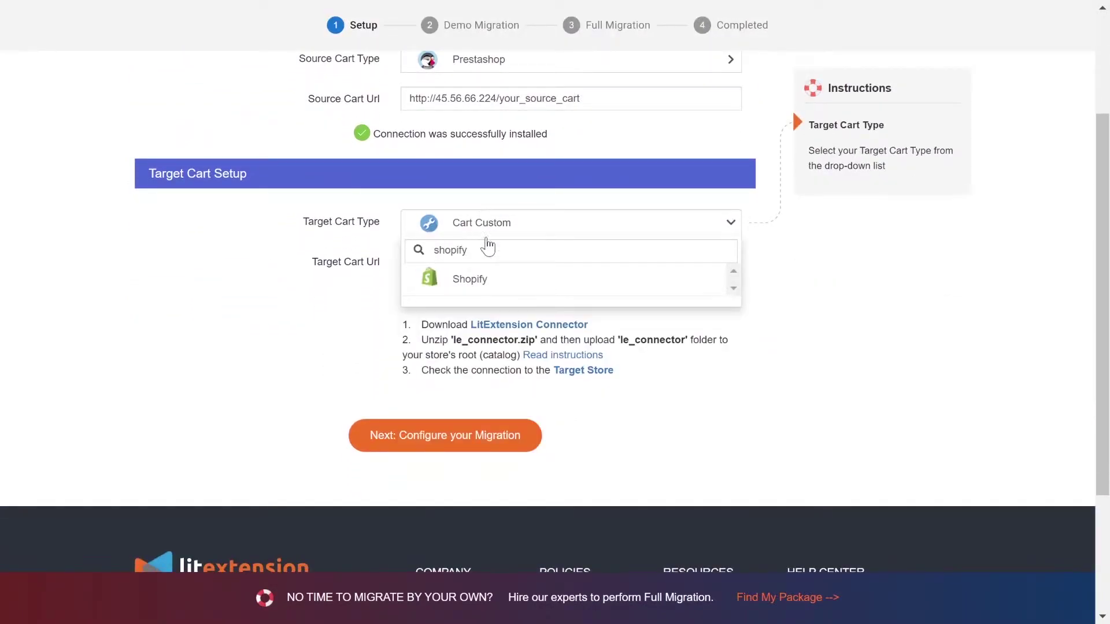
left_click(487, 283)
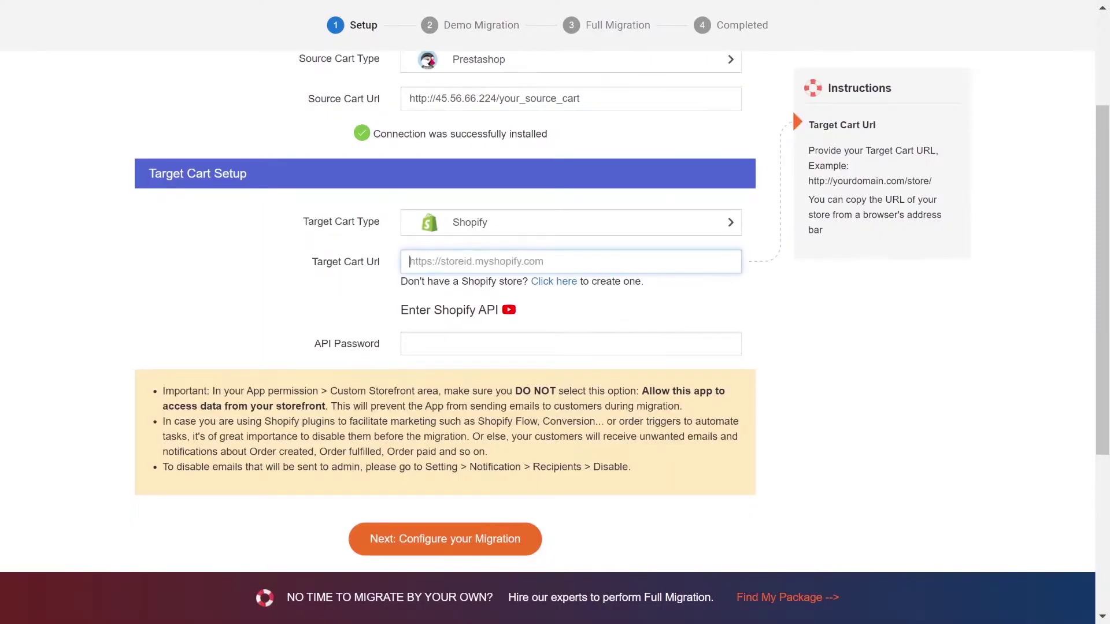
key("ctrl+v")
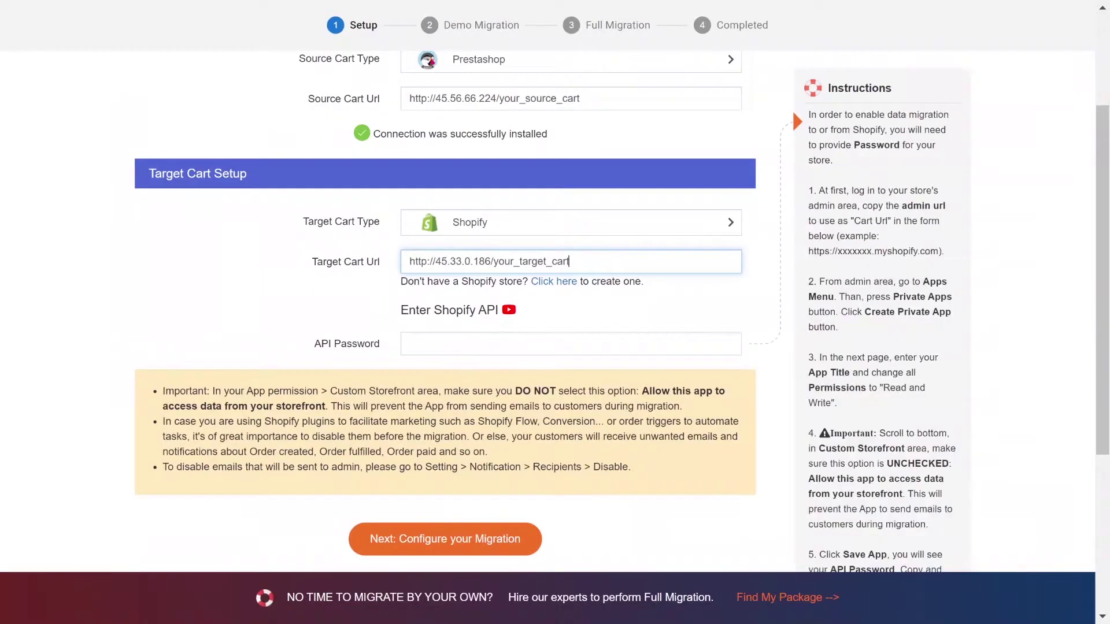
left_click(508, 310)
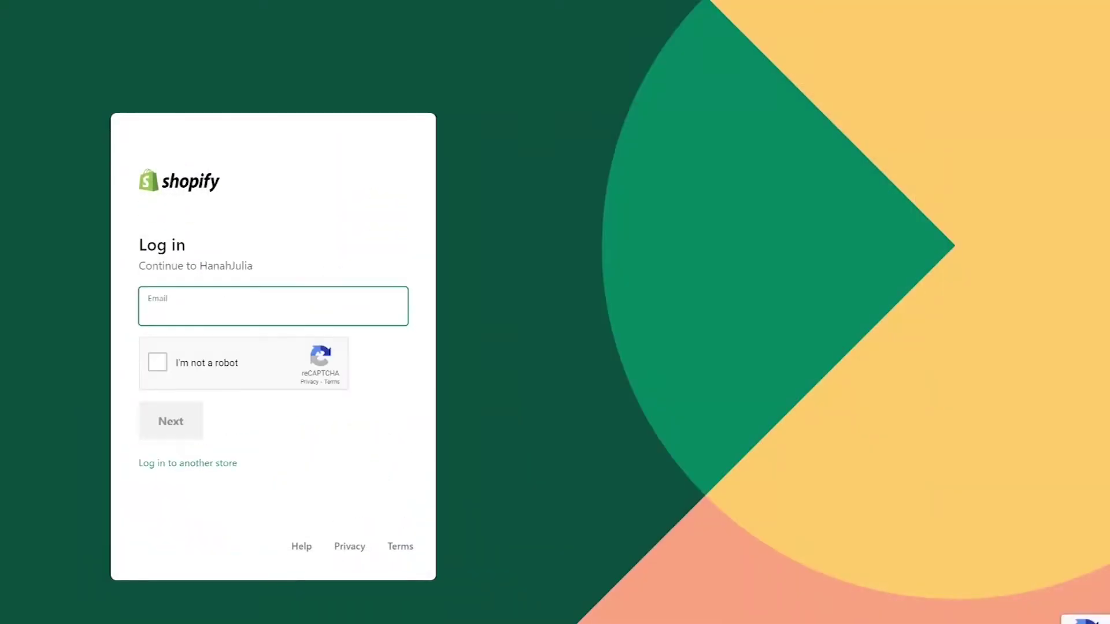
Step: Log in to the Shopify admin with the account email and password, then go to Apps
left_click(157, 362)
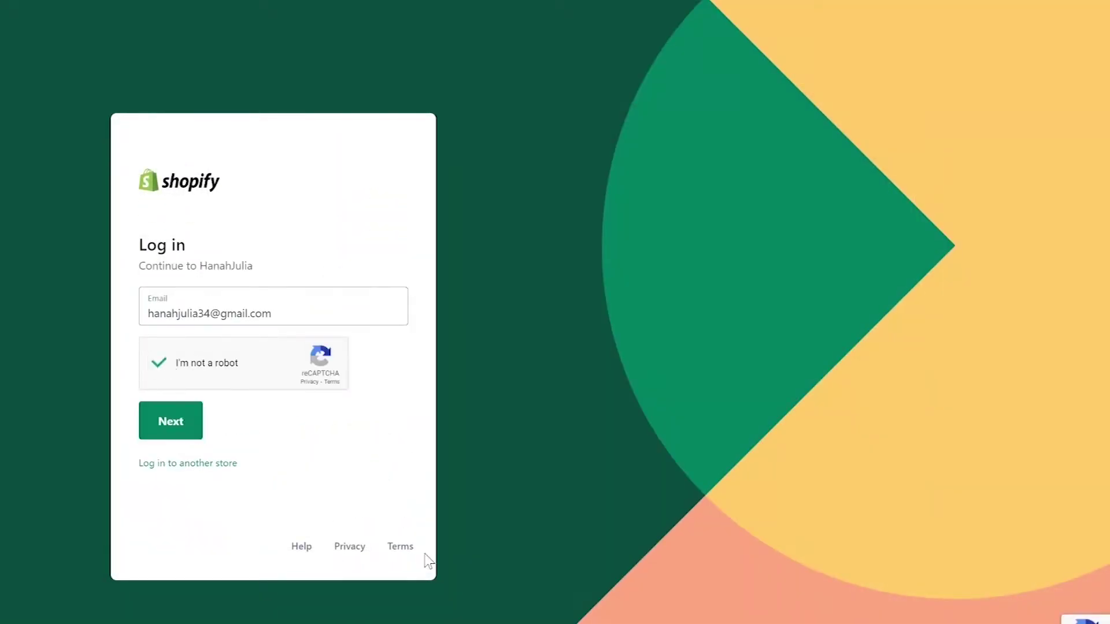
left_click(176, 425)
key("ctrl+v")
left_click(185, 404)
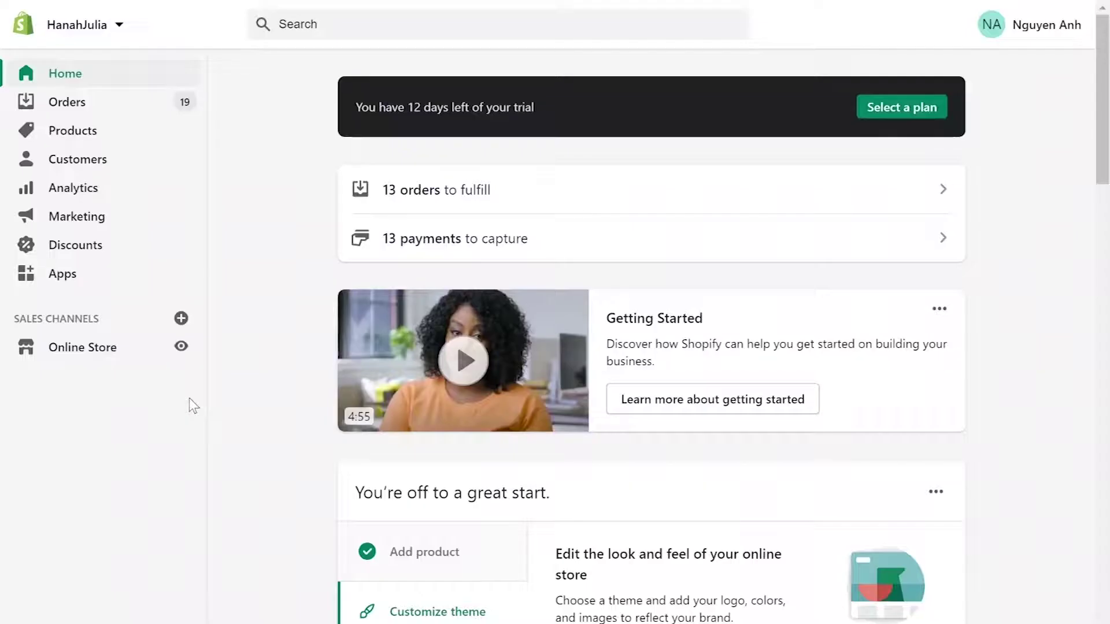
left_click(57, 275)
scroll(635, 65, "down", 4)
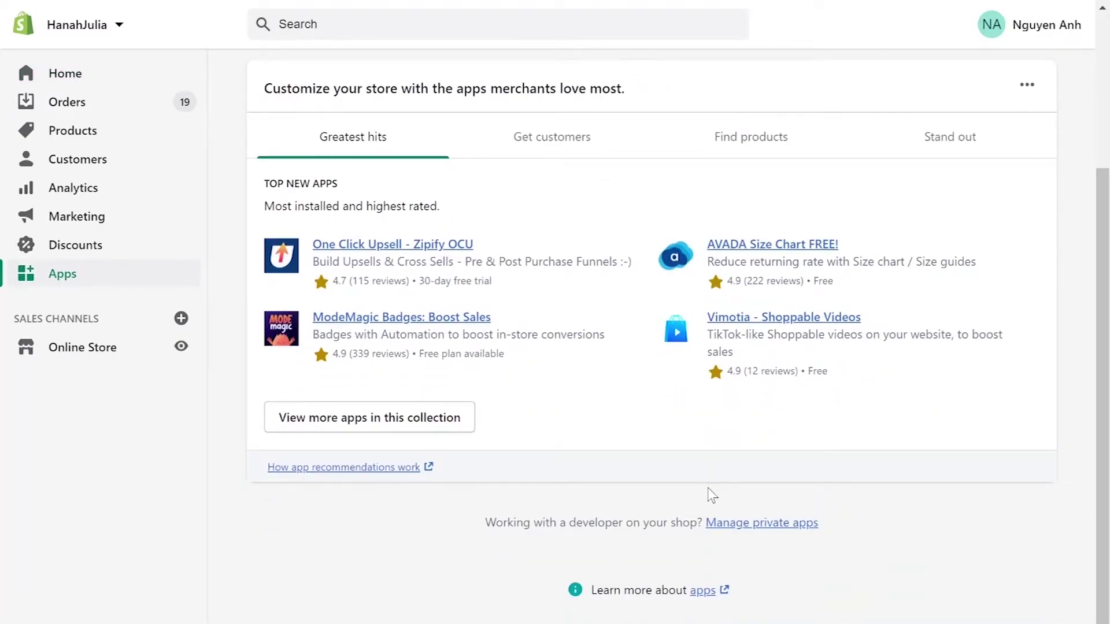
Step: Create a private app named LitExtension with an emergency developer email and expand its Admin API permissions
left_click(758, 523)
type("LitExtensi")
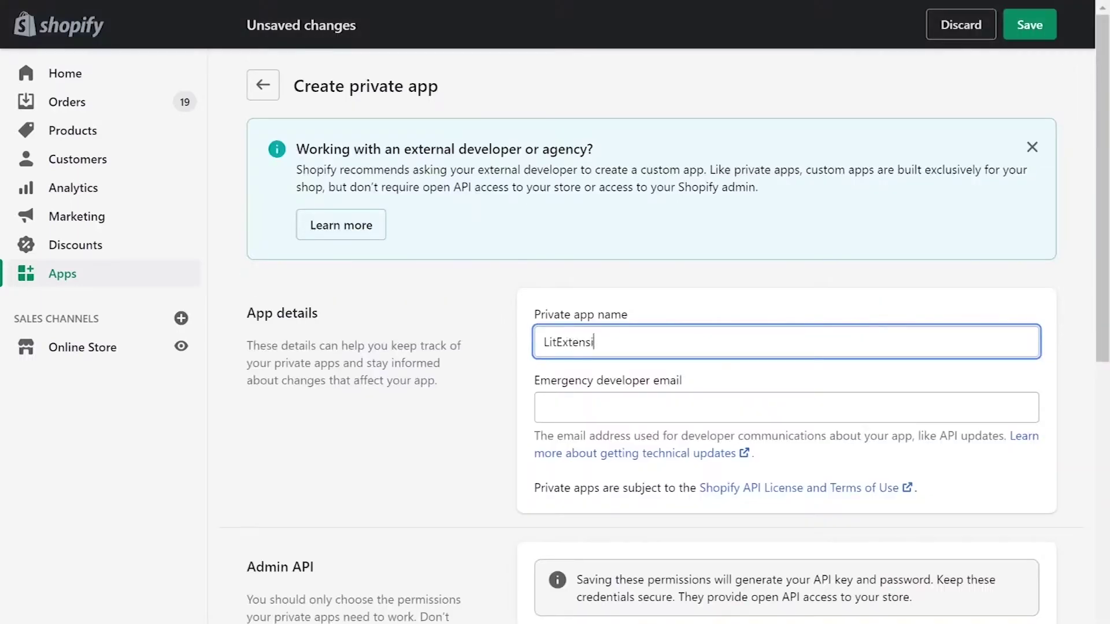
type("on")
left_click(555, 408)
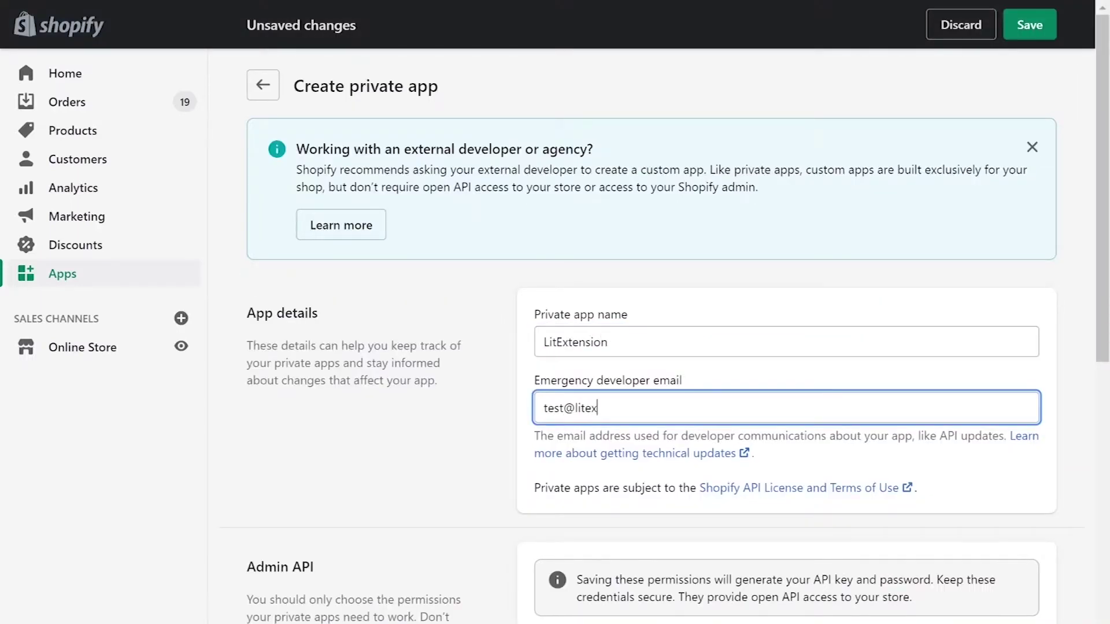
scroll(670, 335, "down", 5)
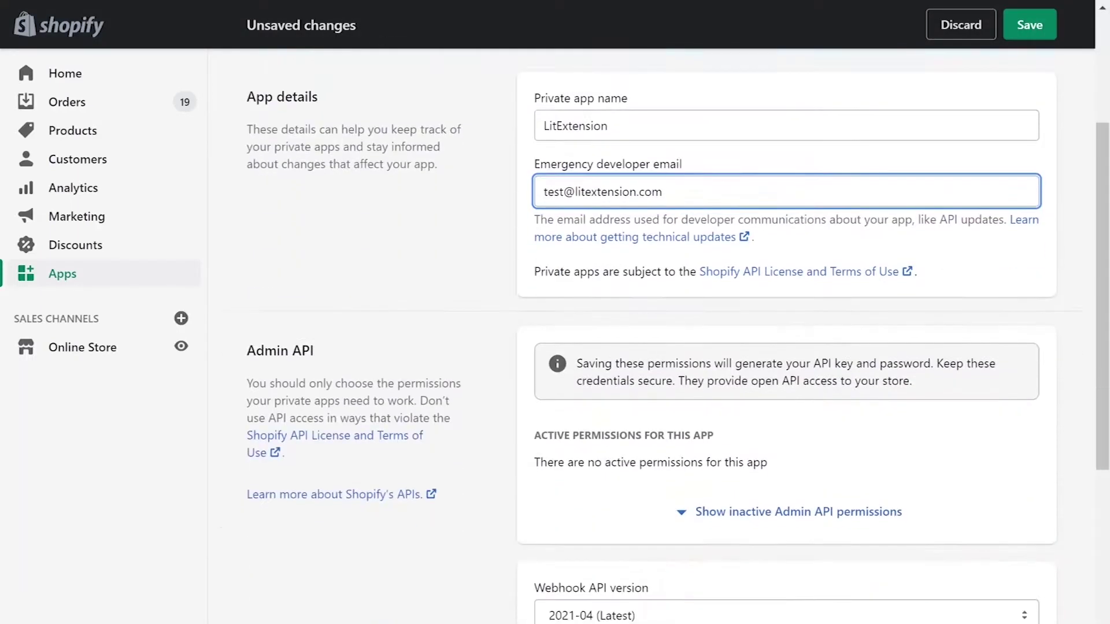
left_click(770, 467)
Step: Set Analytics and GDPR data requests to Read, and Assigned fulfillment orders through Kit Skills to Read and write
left_click_drag(947, 504, 937, 532)
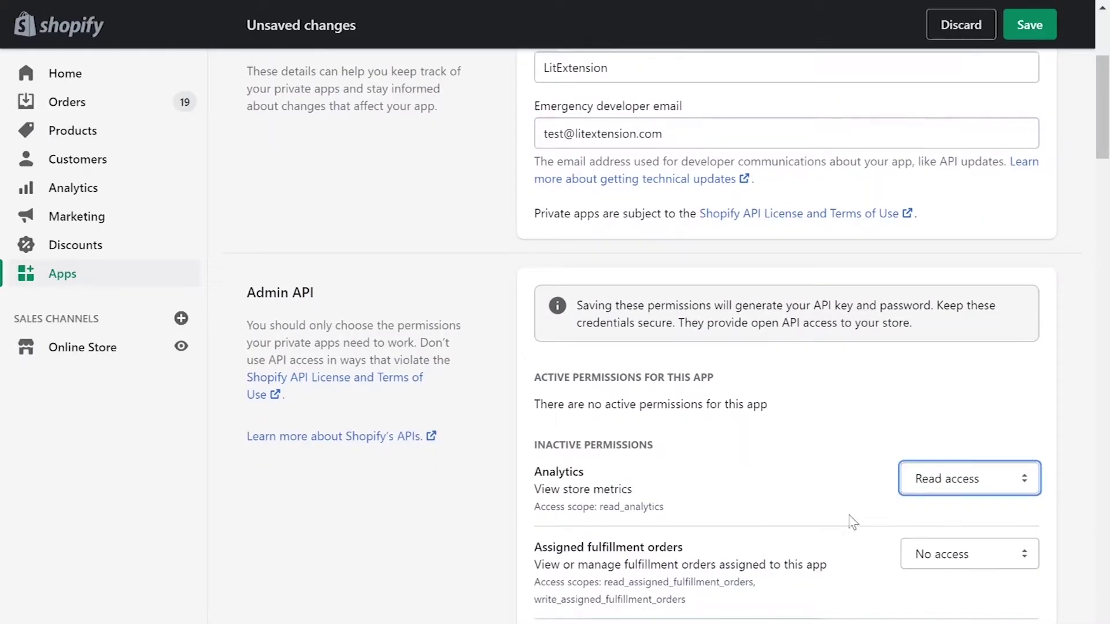
scroll(850, 520, "down", 6)
left_click(960, 218)
left_click(929, 276)
left_click_drag(960, 312, 931, 369)
left_click_drag(961, 473, 931, 531)
scroll(840, 412, "down", 7)
left_click_drag(959, 118, 930, 175)
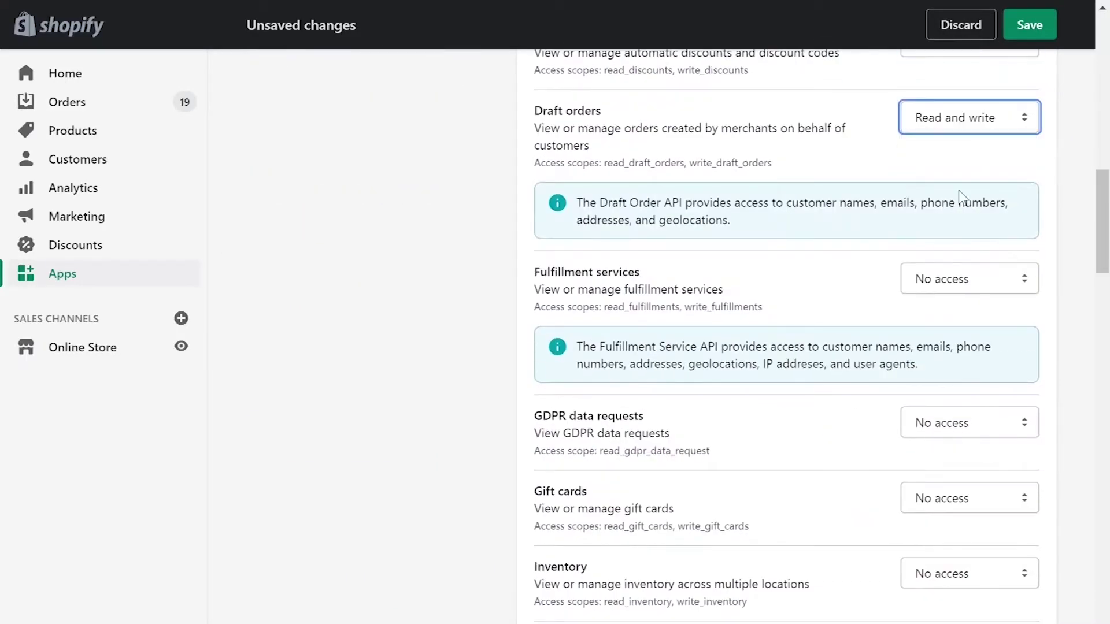
left_click_drag(960, 279, 930, 337)
left_click(959, 423)
left_click(946, 460)
left_click_drag(960, 498, 931, 555)
scroll(967, 166, "down", 7)
left_click_drag(962, 141, 931, 197)
left_click(960, 215)
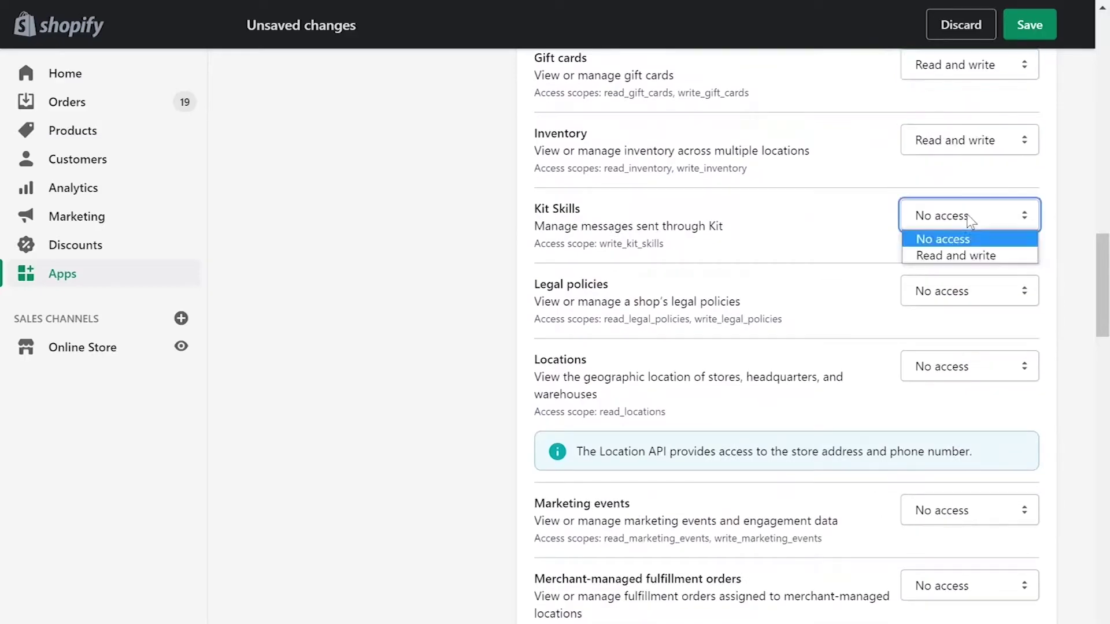
left_click(931, 255)
mouse_move(959, 290)
left_mouse_down()
mouse_move(931, 348)
mouse_move(947, 404)
left_mouse_up()
Step: Give Online Store pages Read, and Order editing, Orders, Price rules, Product listings, Products, Reports Read and write
scroll(971, 409, "down", 3)
scroll(971, 409, "down", 3)
mouse_move(960, 164)
left_mouse_down()
mouse_move(930, 221)
mouse_move(931, 294)
left_mouse_up()
left_click(960, 349)
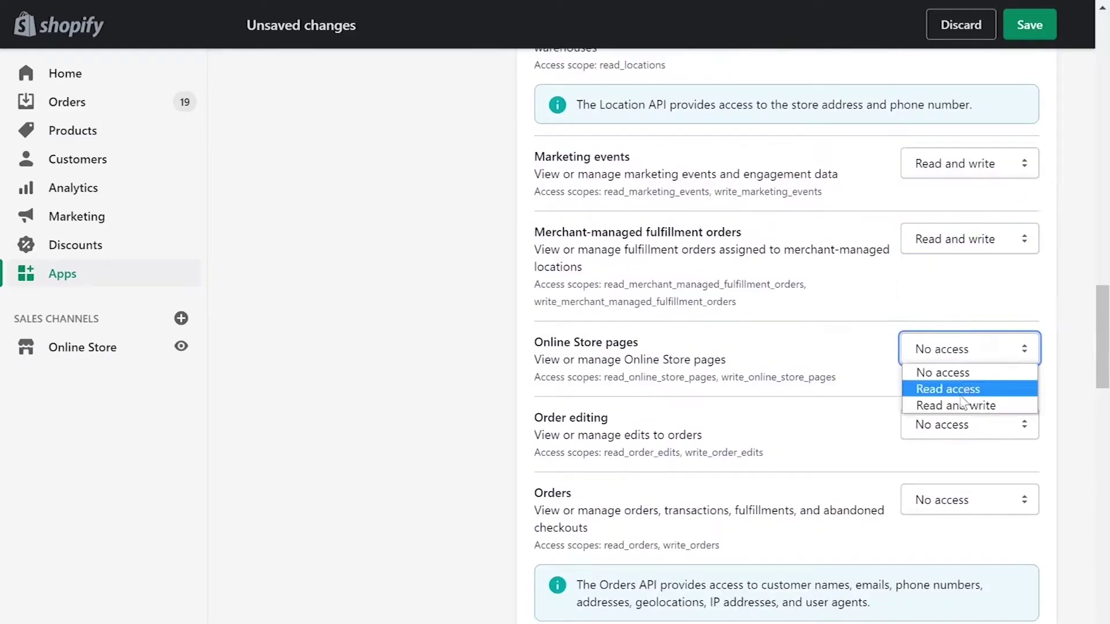
left_click(943, 387)
left_click(960, 424)
left_click(966, 479)
left_click(959, 500)
left_click(964, 555)
scroll(961, 557, "down", 8)
left_click_drag(959, 141, 931, 196)
left_click_drag(960, 217, 931, 272)
left_click_drag(960, 292, 931, 347)
mouse_move(960, 367)
left_mouse_down()
mouse_move(930, 422)
mouse_move(931, 498)
left_mouse_up()
Step: Set Shopify Payments bank accounts and payouts to Read; Script tags, Shipping, Store content, Translations to Read and write
left_click(972, 523)
left_click(956, 575)
scroll(981, 536, "down", 7)
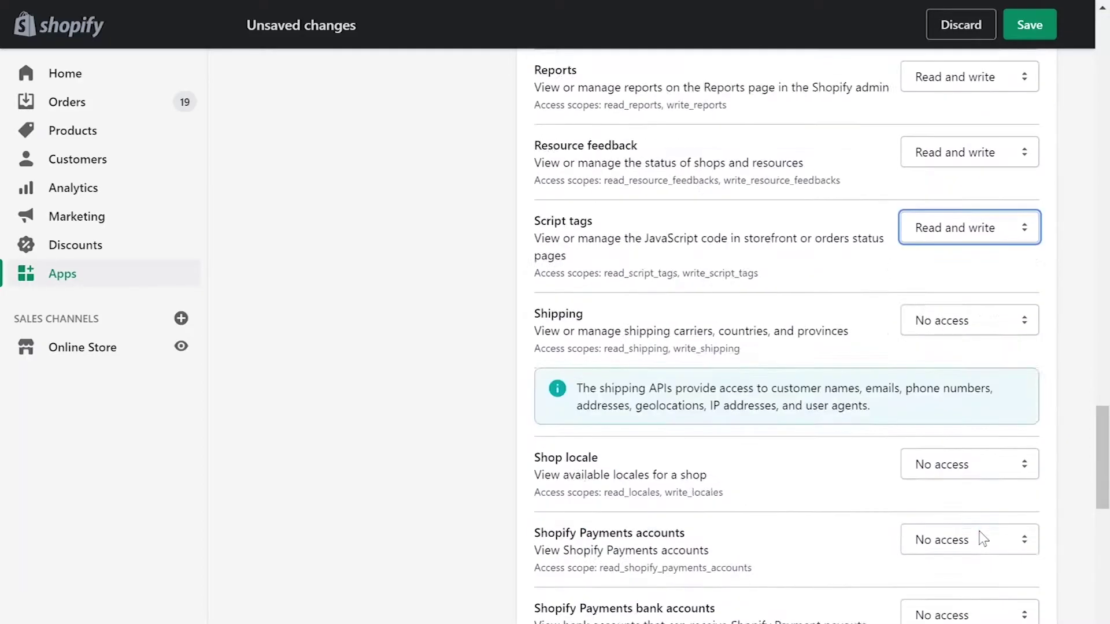
left_click(969, 177)
left_click(956, 233)
left_click_drag(960, 320, 931, 376)
left_click(960, 396)
left_click(948, 436)
left_click_drag(960, 472, 948, 512)
left_click_drag(983, 547, 960, 581)
scroll(957, 497, "down", 9)
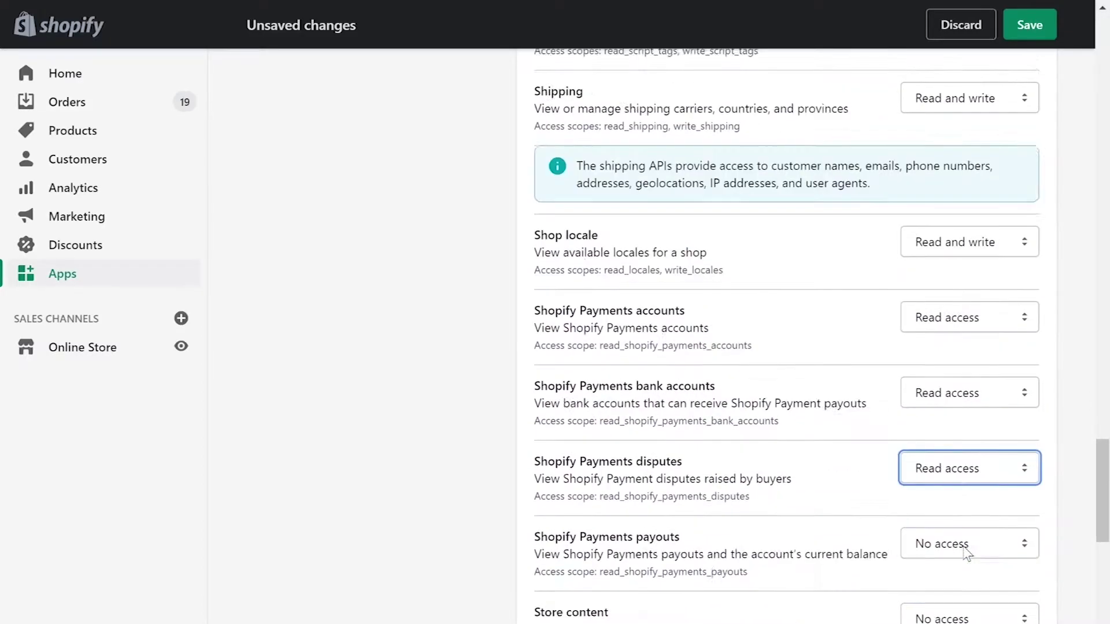
left_click(966, 102)
left_click(953, 141)
left_click(965, 178)
left_click(948, 235)
left_click_drag(968, 322, 960, 453)
left_click(971, 508)
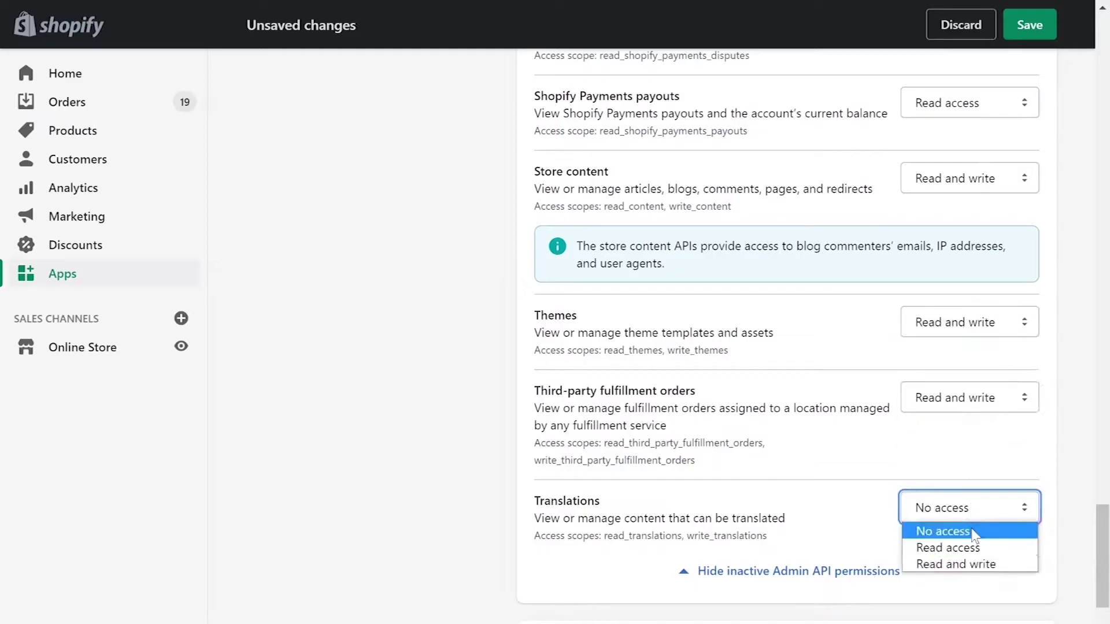
left_click(962, 563)
Step: Save and create the private app, then reveal and copy its API password
scroll(518, 492, "down", 6)
scroll(521, 494, "down", 2)
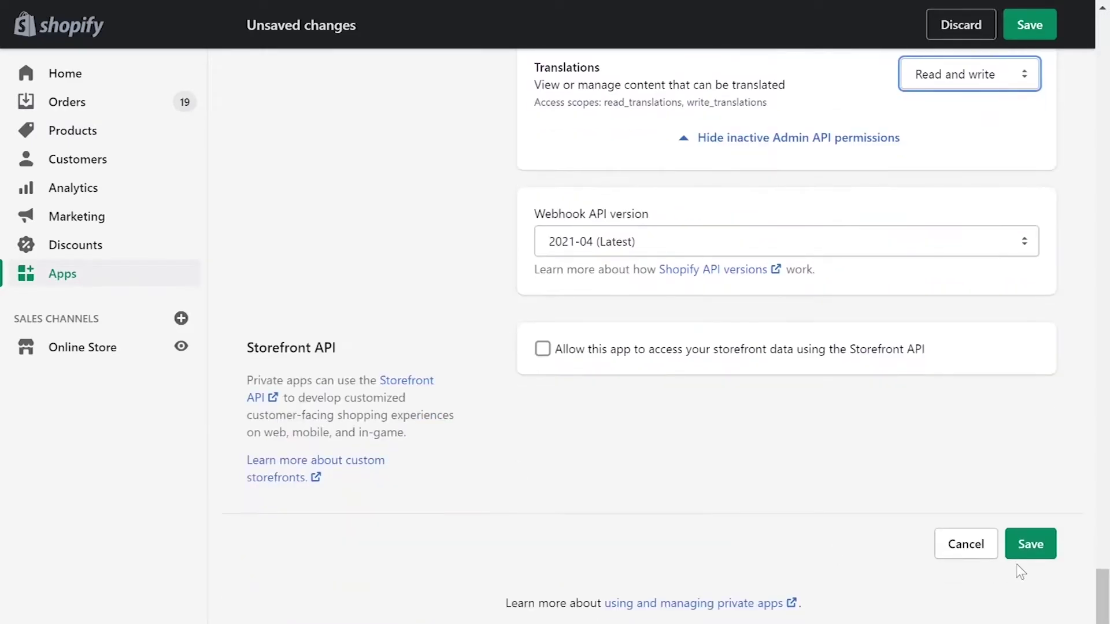
left_click(1023, 547)
left_click(782, 480)
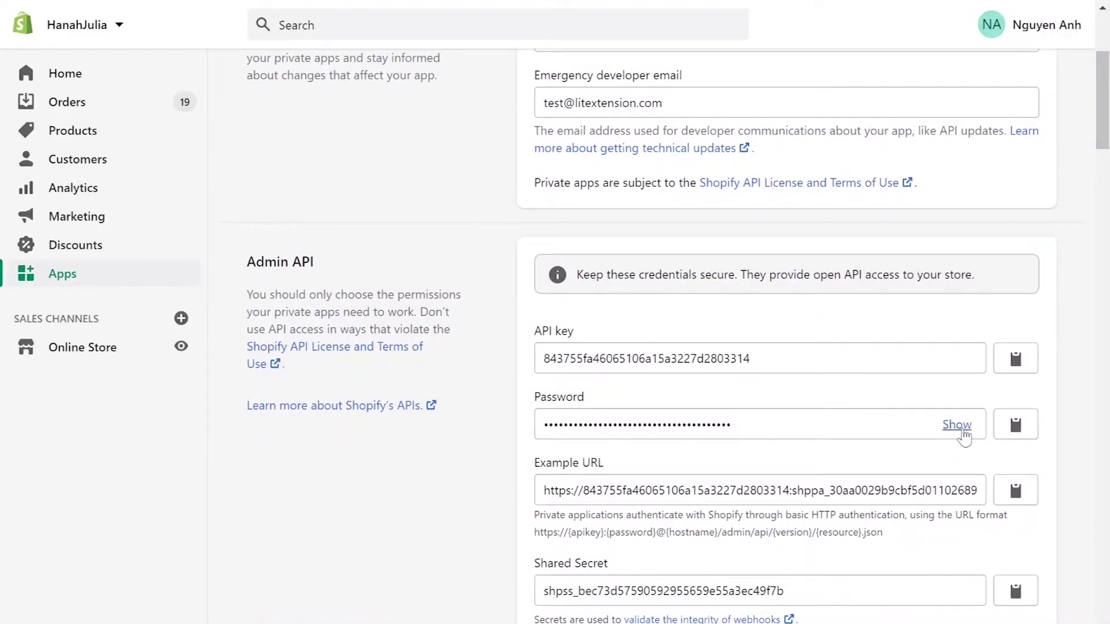
left_click(956, 424)
left_click(1016, 425)
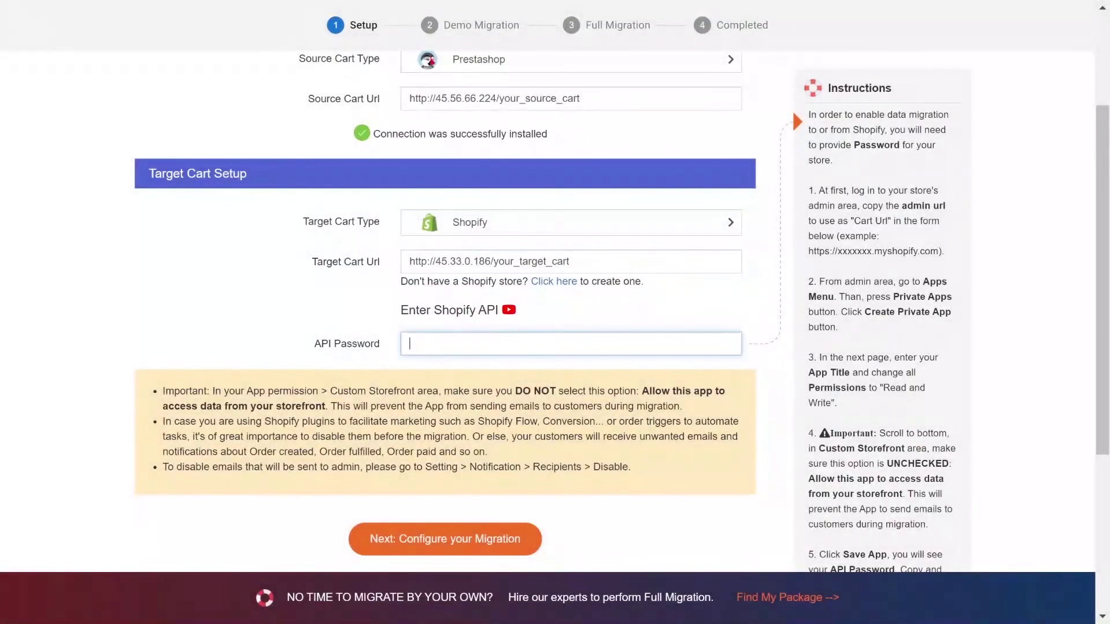
Step: Paste the copied Shopify API password into the API Password field and proceed to Configure your Migration
key("ctrl+v")
scroll(196, 360, "down", 2)
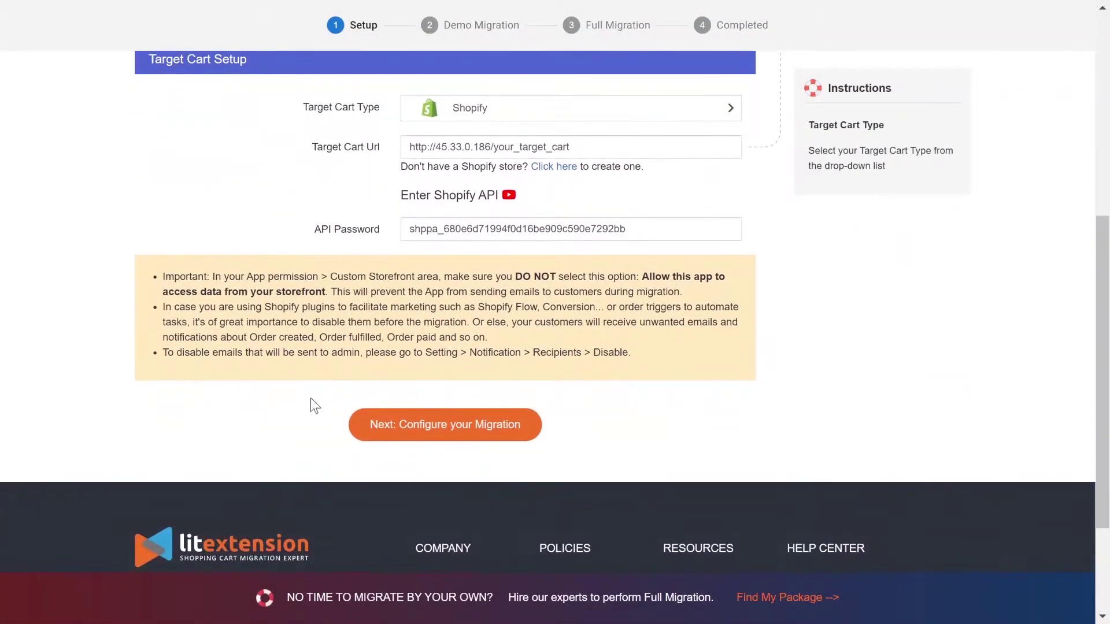
left_click(433, 442)
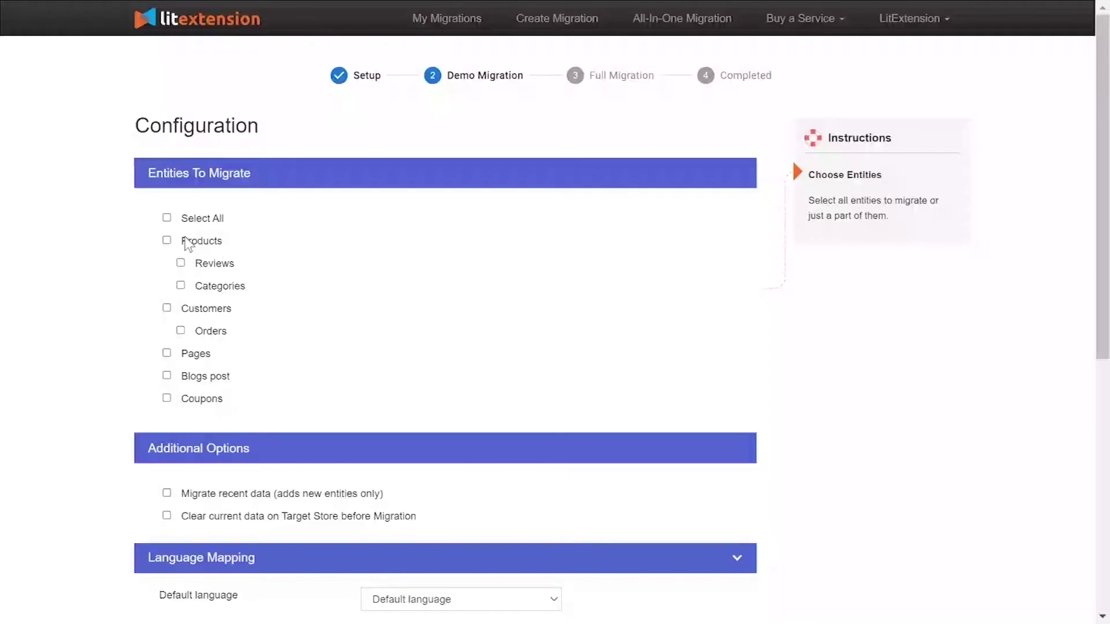
Step: Tick Products, Customers, Pages and Blog posts as entities to migrate
left_click(188, 243)
left_click(191, 311)
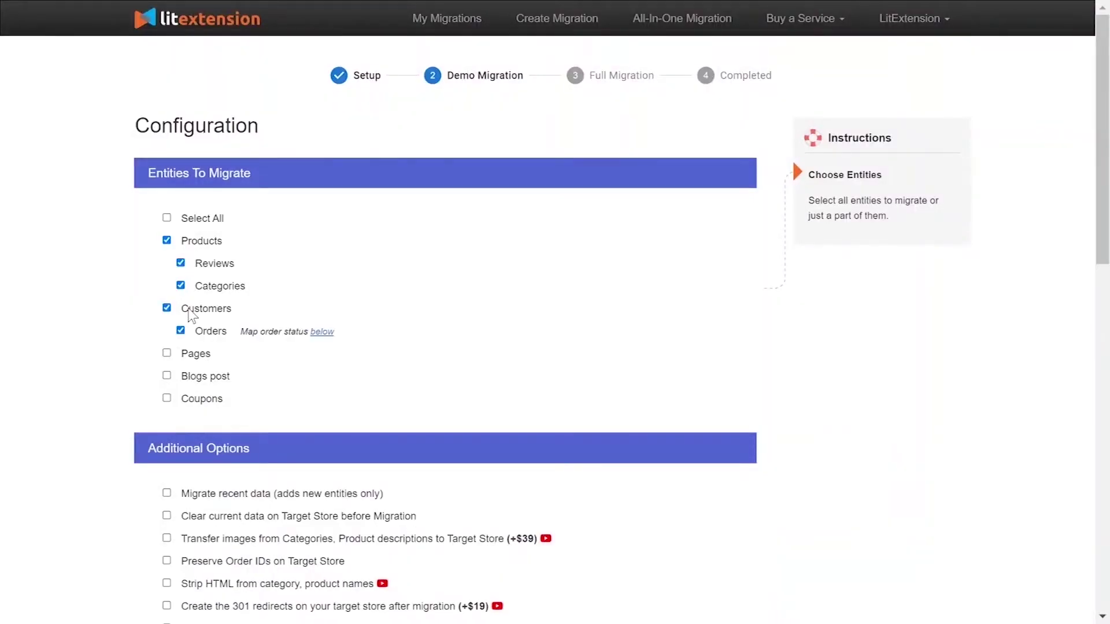
left_click(192, 355)
left_click(192, 378)
Step: Watch the 301 redirects help video, then play the video on stripping HTML tags
scroll(149, 241, "down", 5)
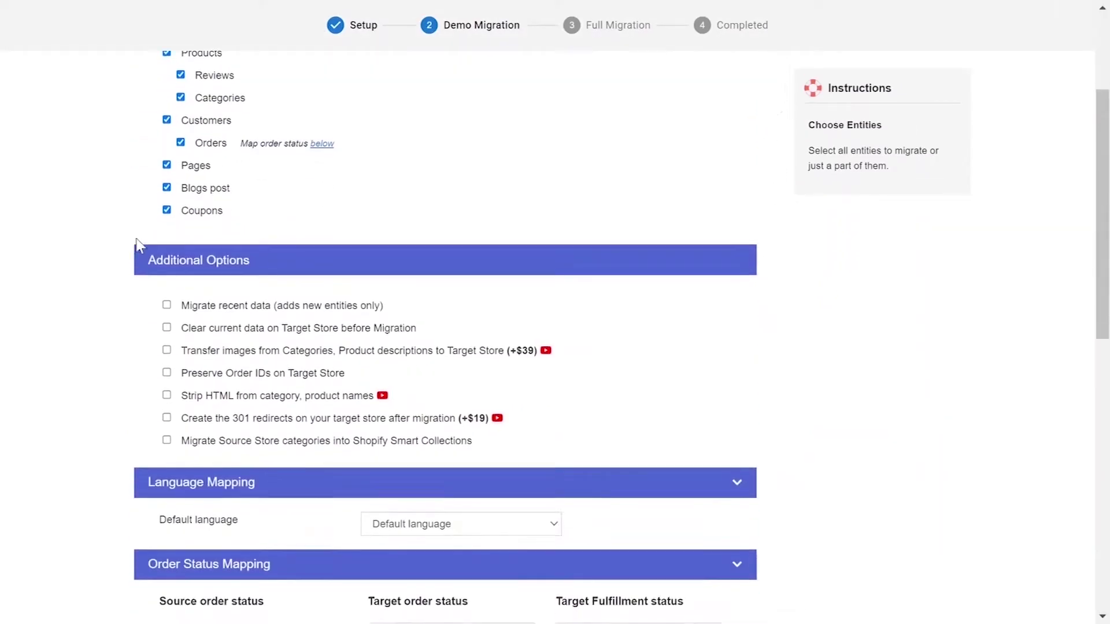
mouse_move(258, 242)
mouse_move(257, 264)
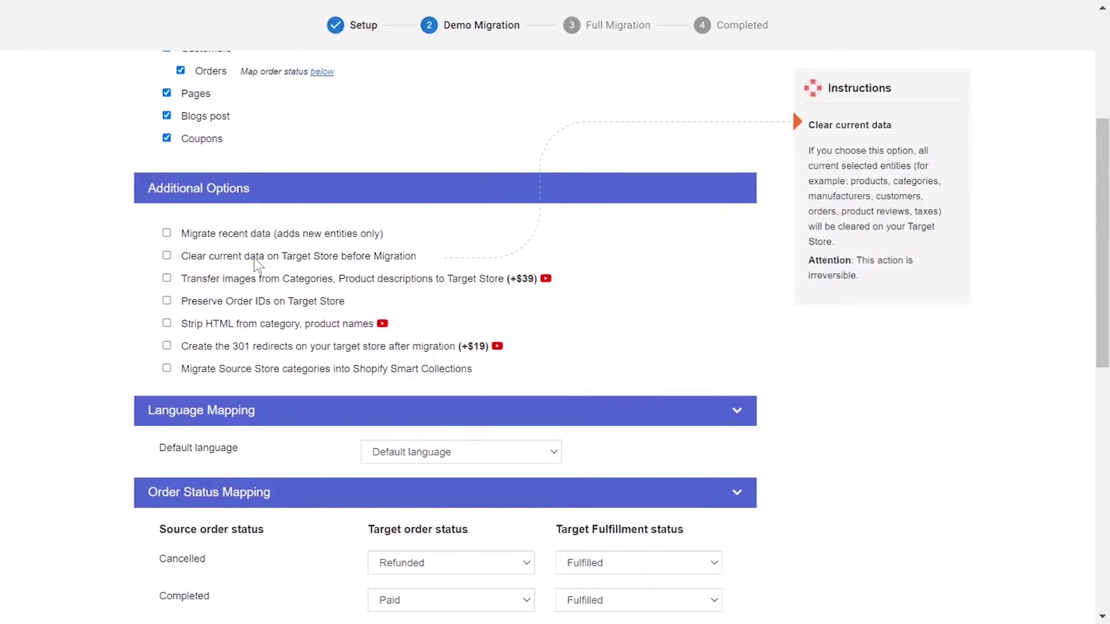
mouse_move(255, 284)
mouse_move(256, 305)
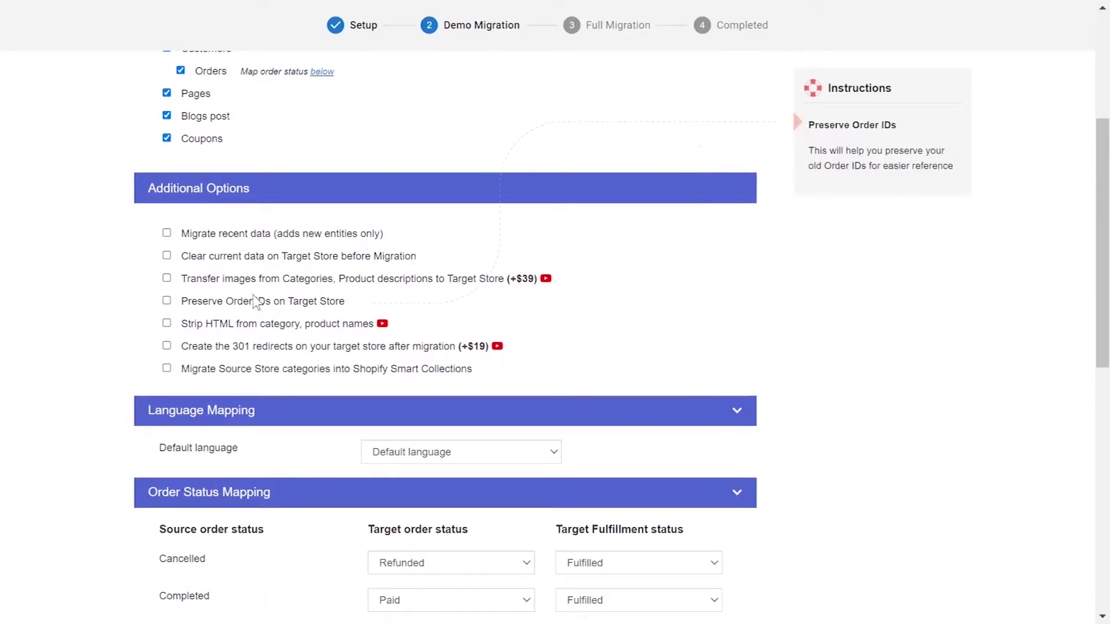
mouse_move(258, 325)
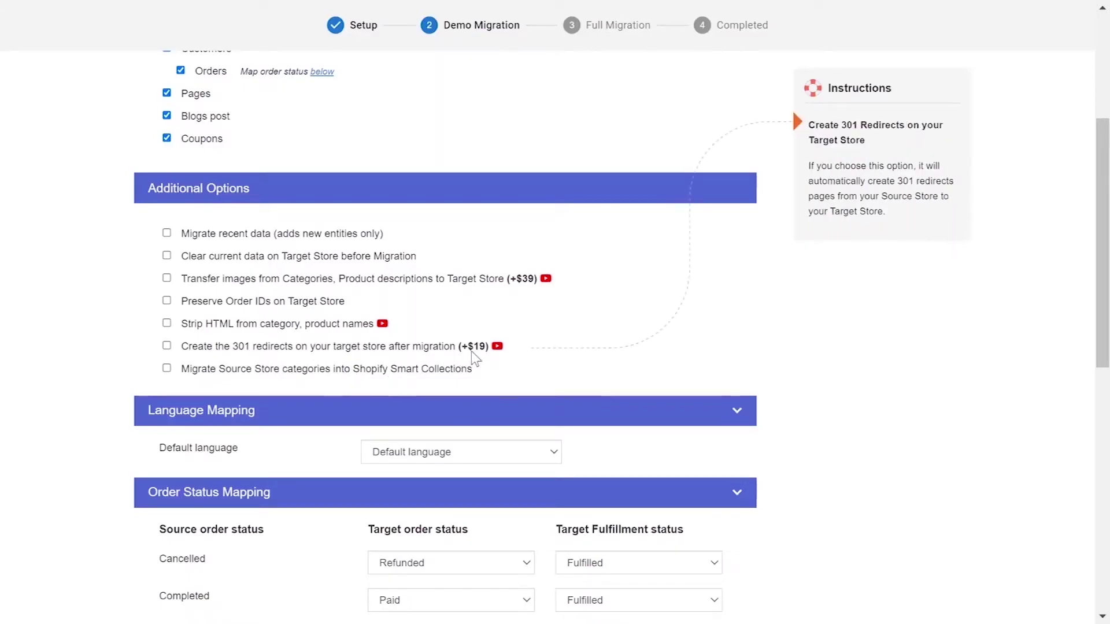
left_click(497, 346)
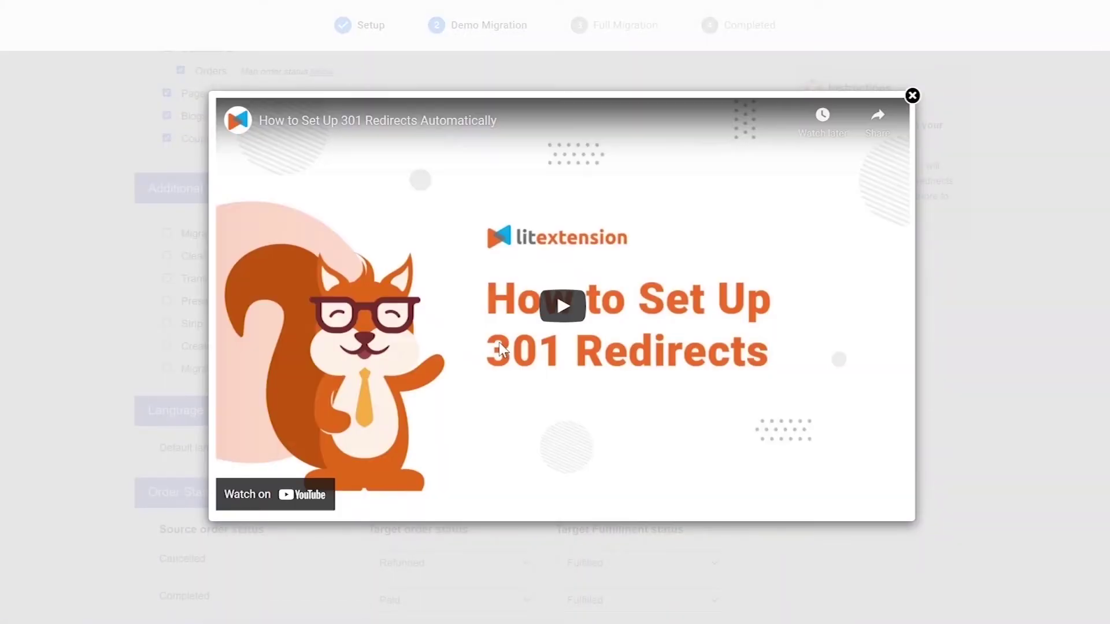
left_click(912, 96)
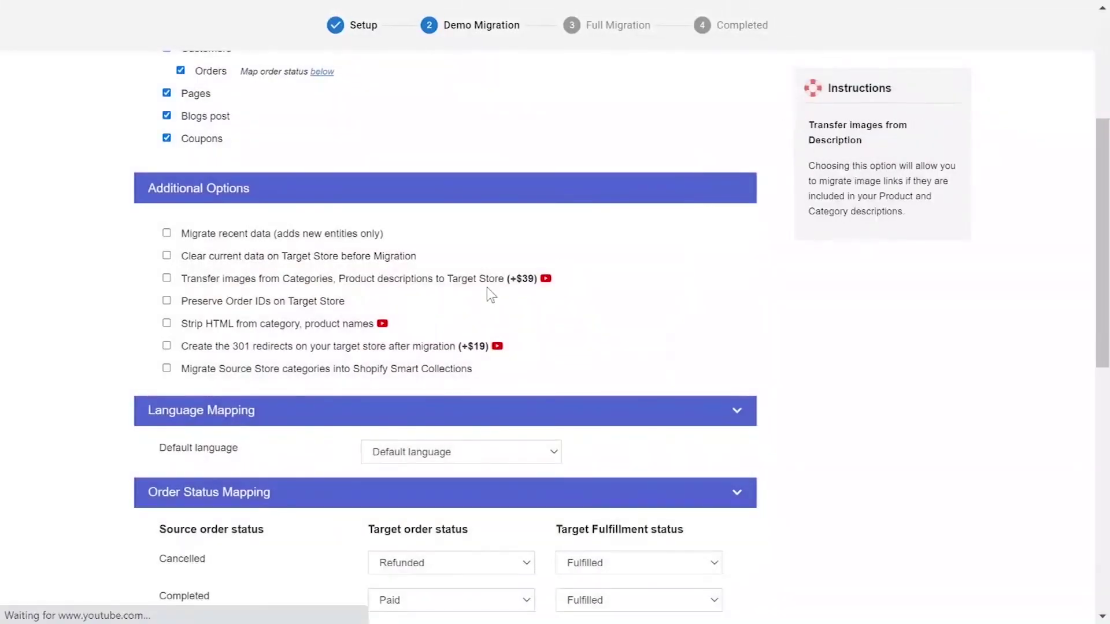
left_click(383, 322)
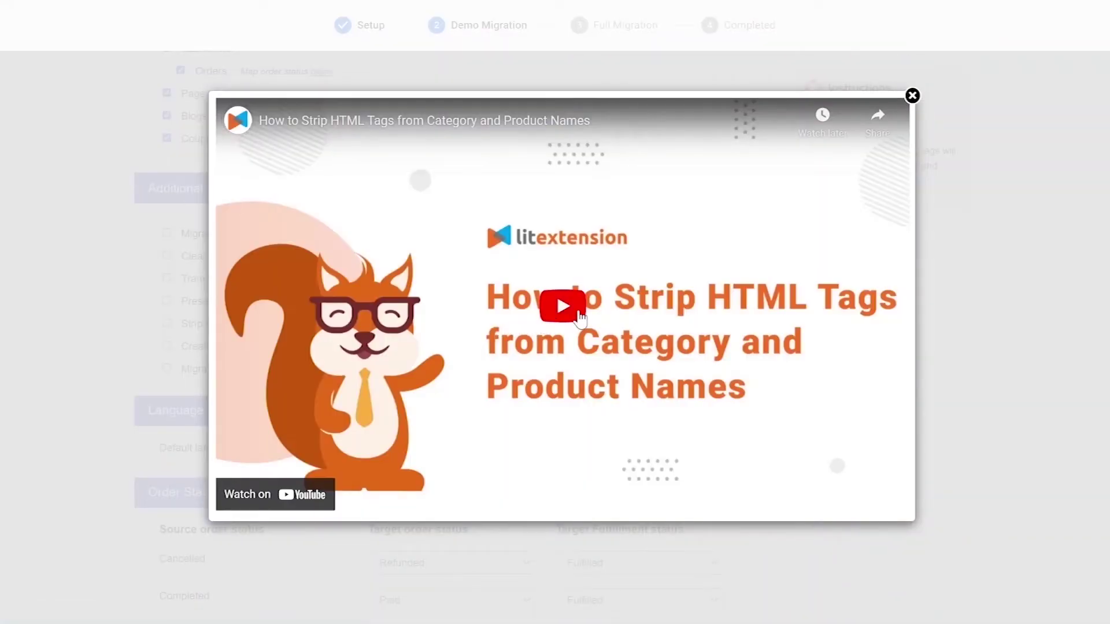
Step: Map Cancelled orders to Refunded and Unfulfilled, keeping Completed as Paid and Fulfilled
left_click(912, 96)
scroll(527, 307, "down", 5)
left_click(527, 307)
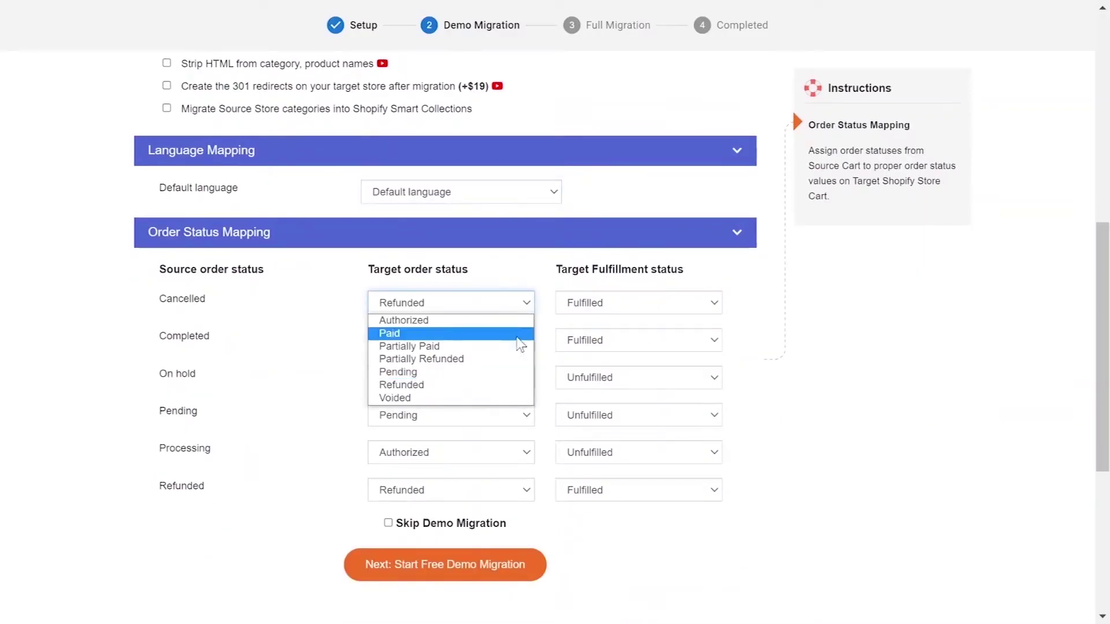
left_click(570, 354)
left_click(621, 303)
left_click(613, 318)
left_click(507, 342)
left_click(600, 349)
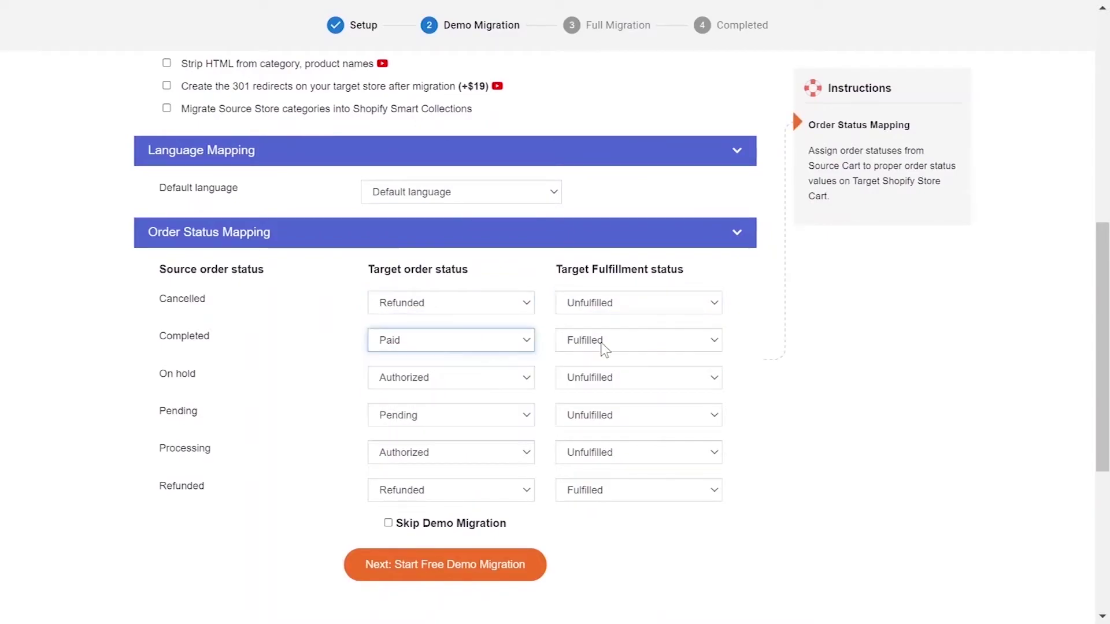
left_click(599, 347)
left_click(600, 401)
Step: Map On hold to Pending, keep Pending as is, and set Processing to Authorized, Partially Fulfilled
left_click(471, 378)
left_click(451, 444)
left_click(639, 383)
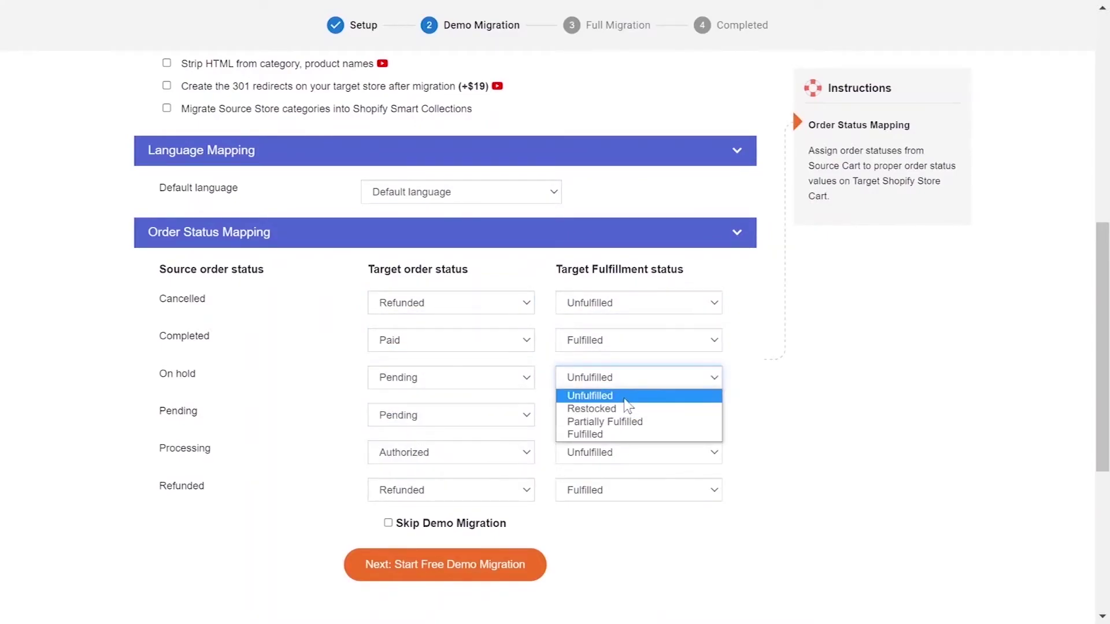
left_click(595, 394)
left_click(463, 415)
left_click(627, 416)
left_click(501, 453)
left_click(502, 471)
left_click(635, 453)
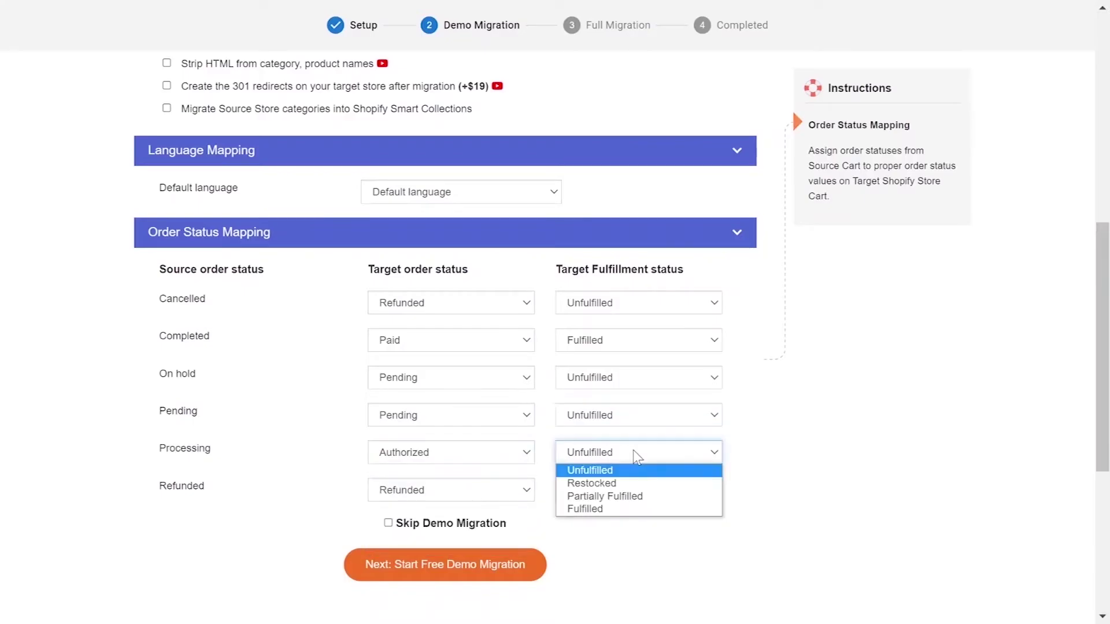
left_click(605, 496)
scroll(598, 552, "down", 2)
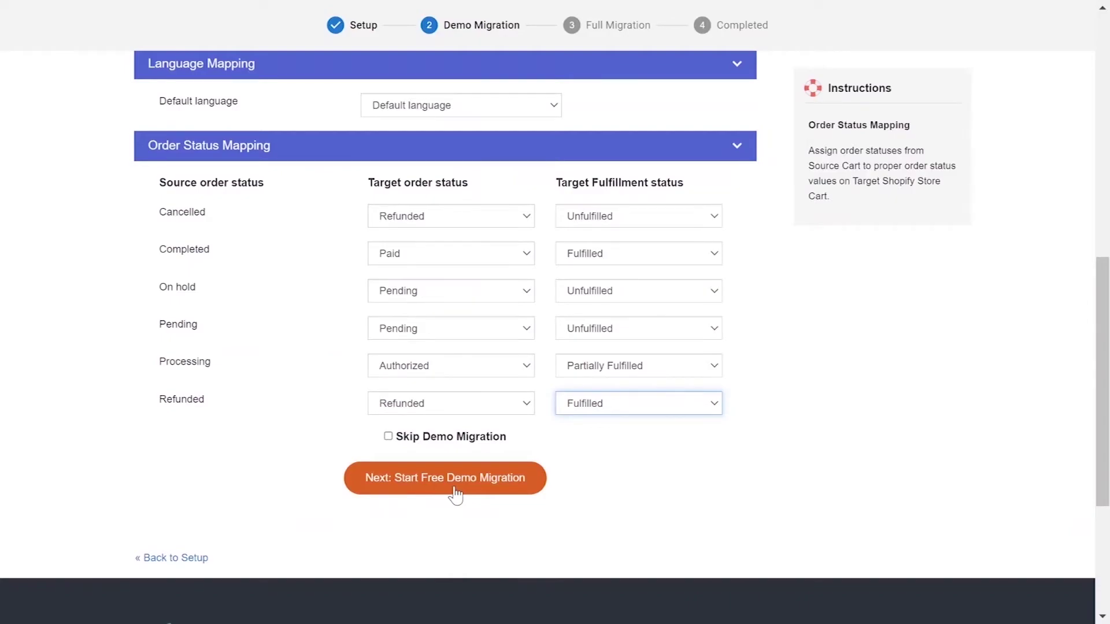
Step: Skip the demo migration and launch the full PrestaShop to Shopify migration
left_click(388, 437)
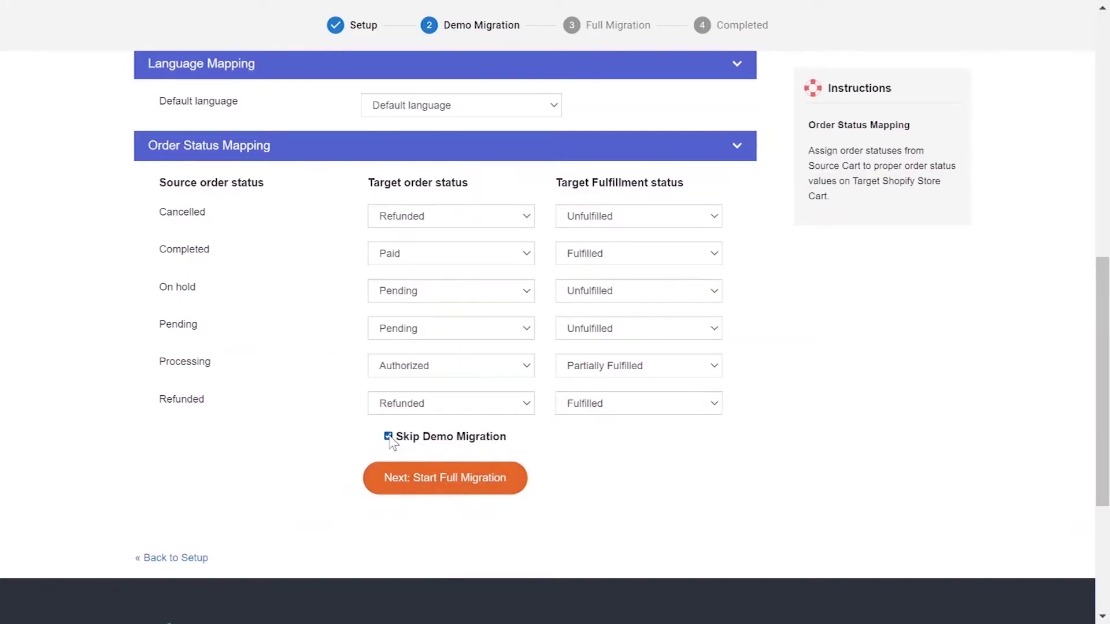
left_click(413, 493)
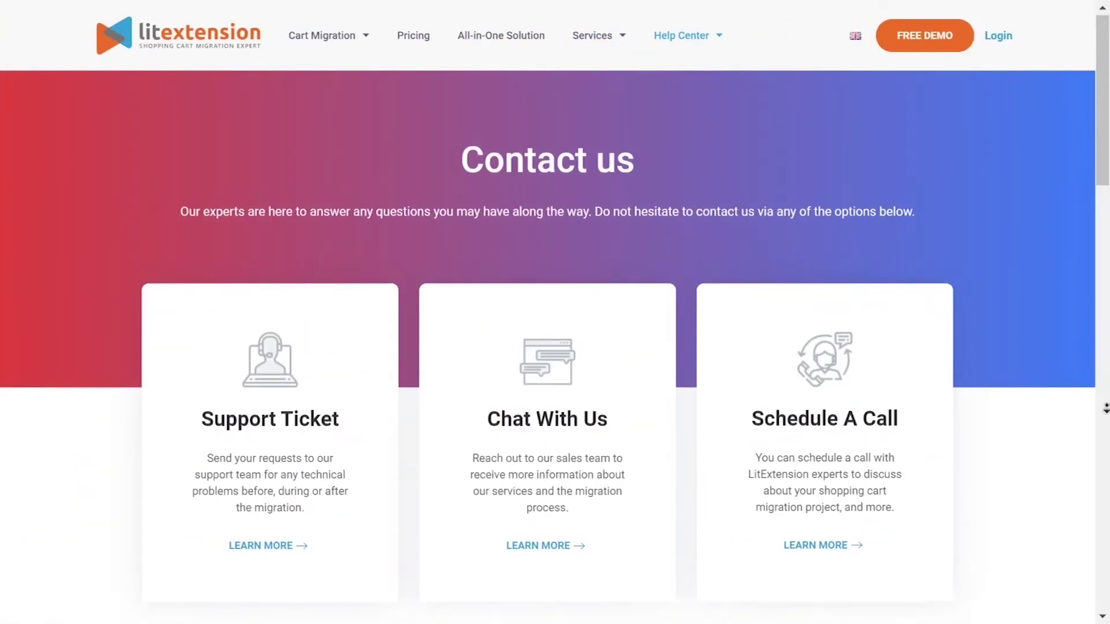
scroll(555, 312, "down", 4)
scroll(555, 312, "down", 5)
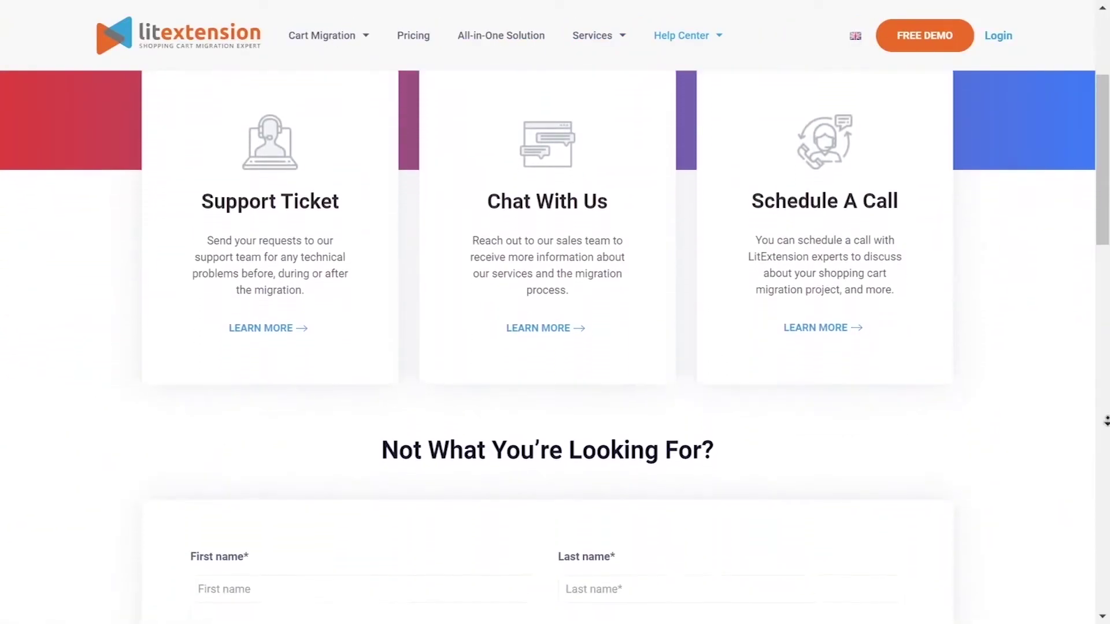
scroll(554, 312, "down", 3)
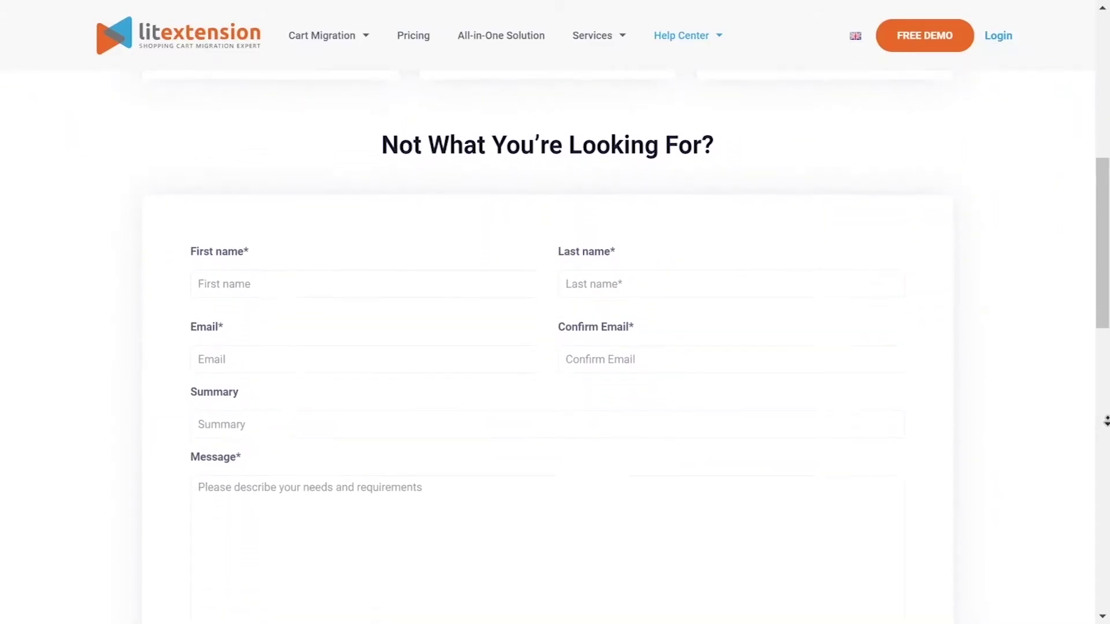